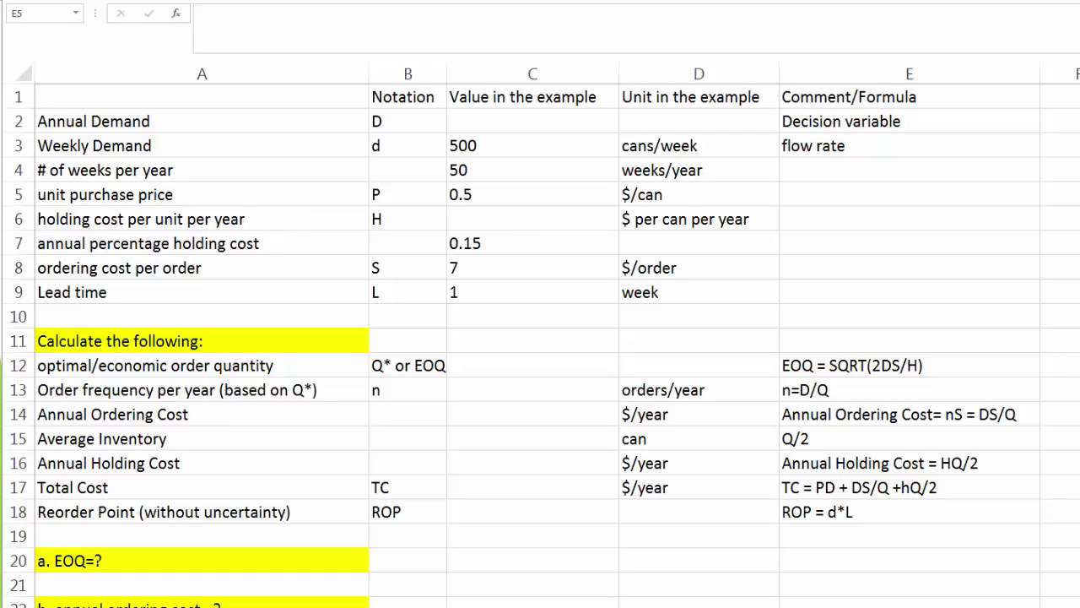
# Step: Review the weekly demand of 500, its notation d, and the 50 weeks per year
pyautogui.click(501, 146)
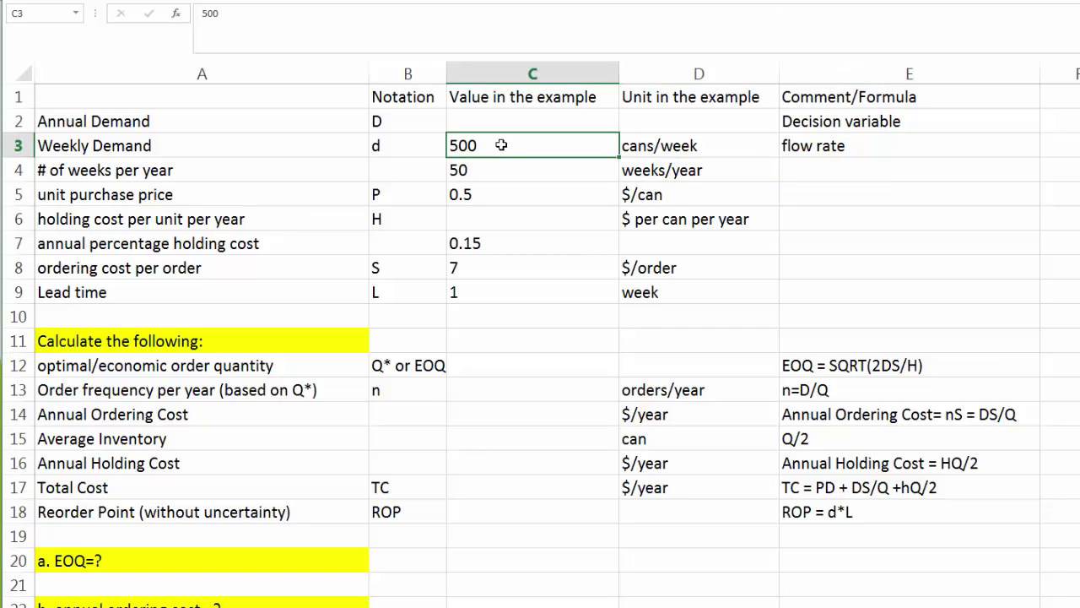
pyautogui.click(403, 146)
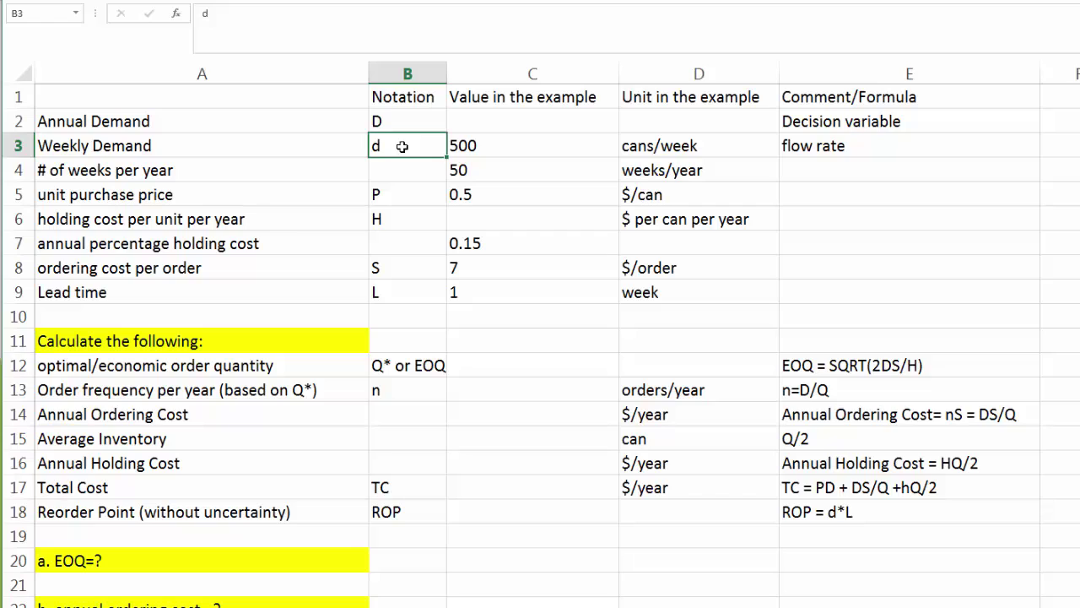
pyautogui.click(482, 170)
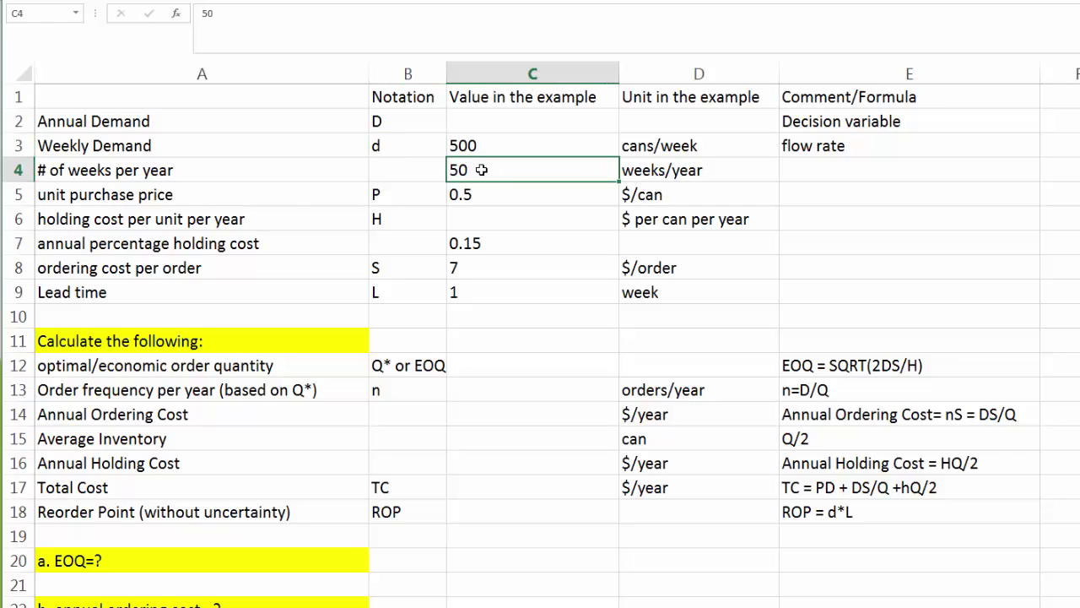
# Step: Enter =C3*C4 in C2 so annual demand shows 25000
pyautogui.click(482, 121)
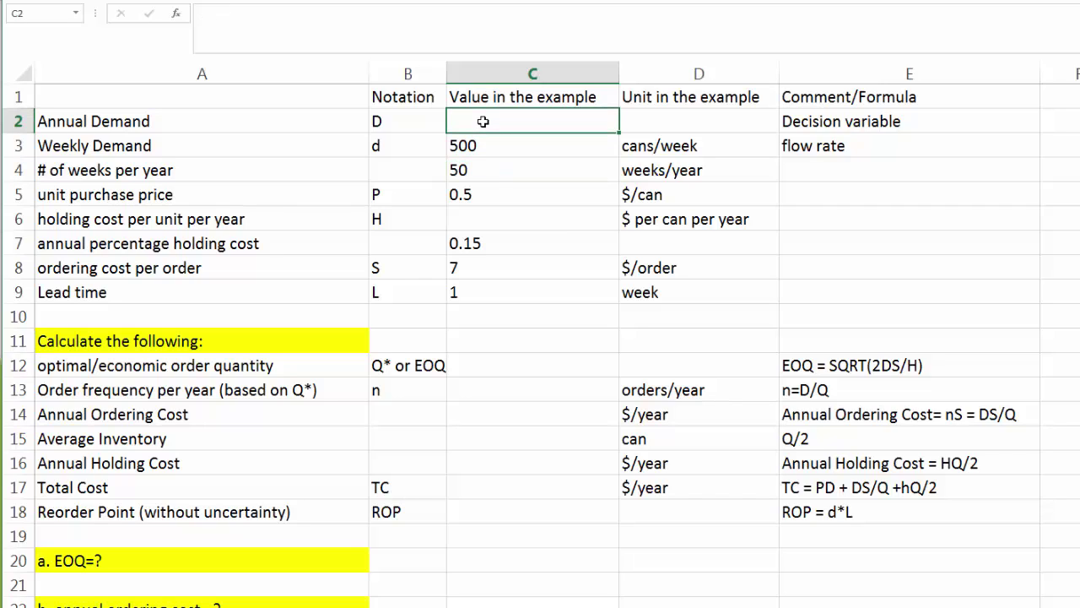
pyautogui.write('=')
pyautogui.click(480, 145)
pyautogui.write('*')
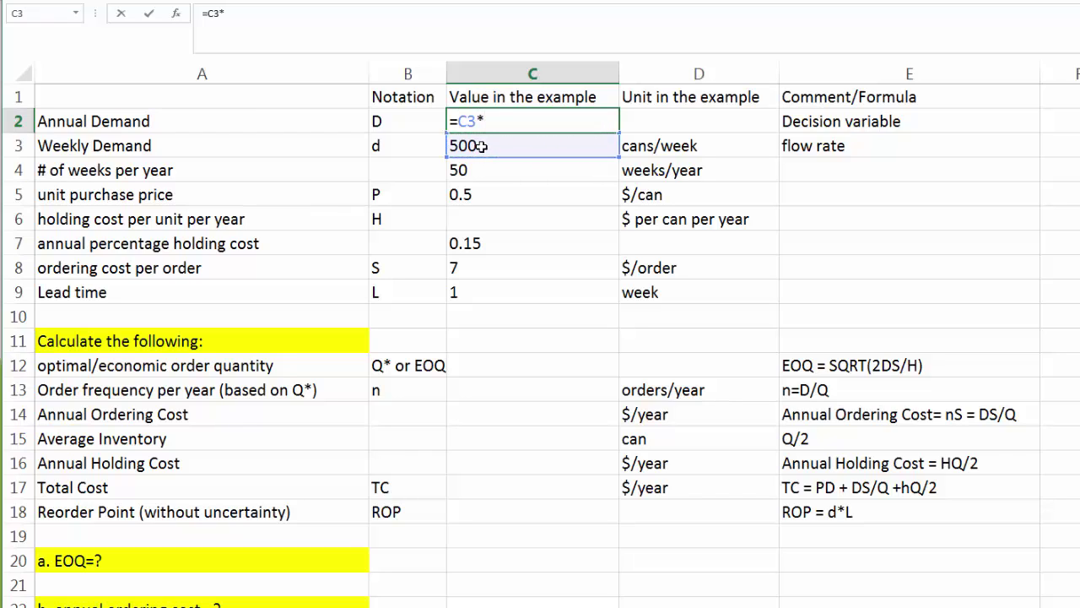
pyautogui.click(486, 172)
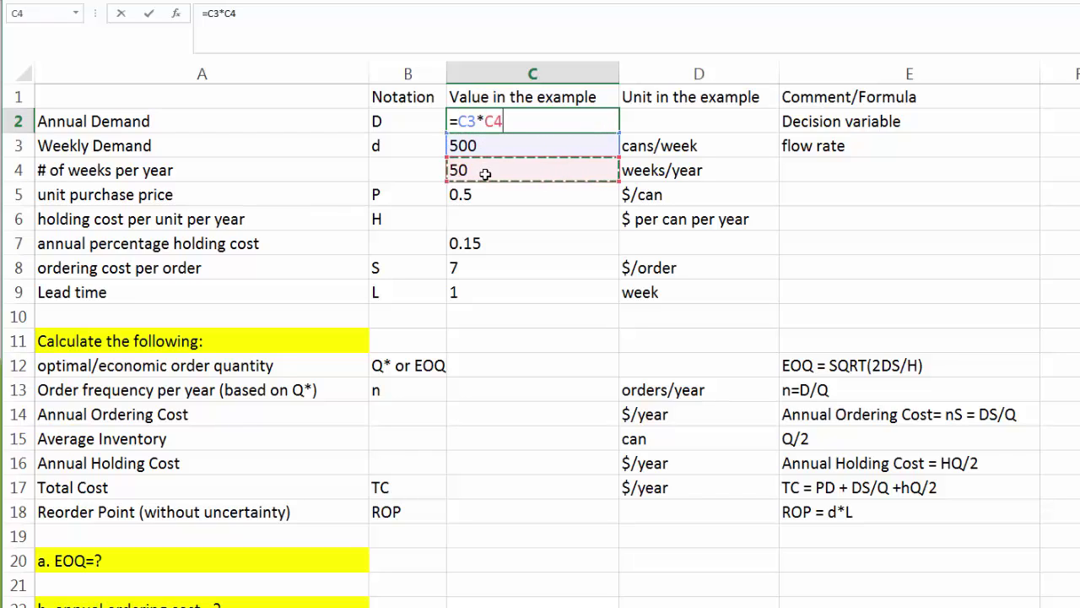
pyautogui.press('Return')
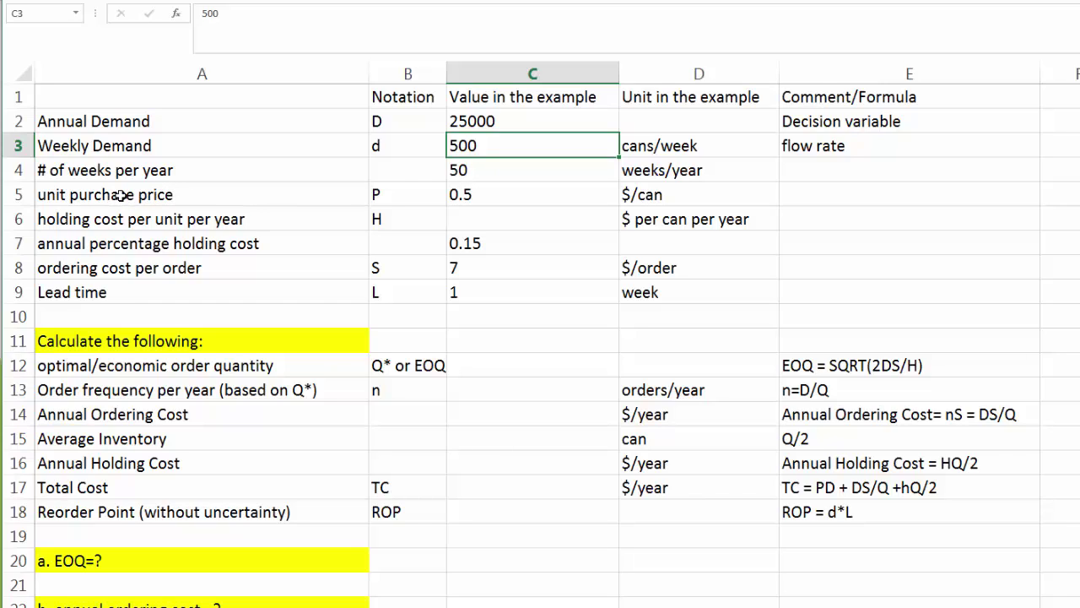
# Step: Enter =C5*C7 in C6, giving a holding cost of 0.075 per can per year
pyautogui.click(511, 196)
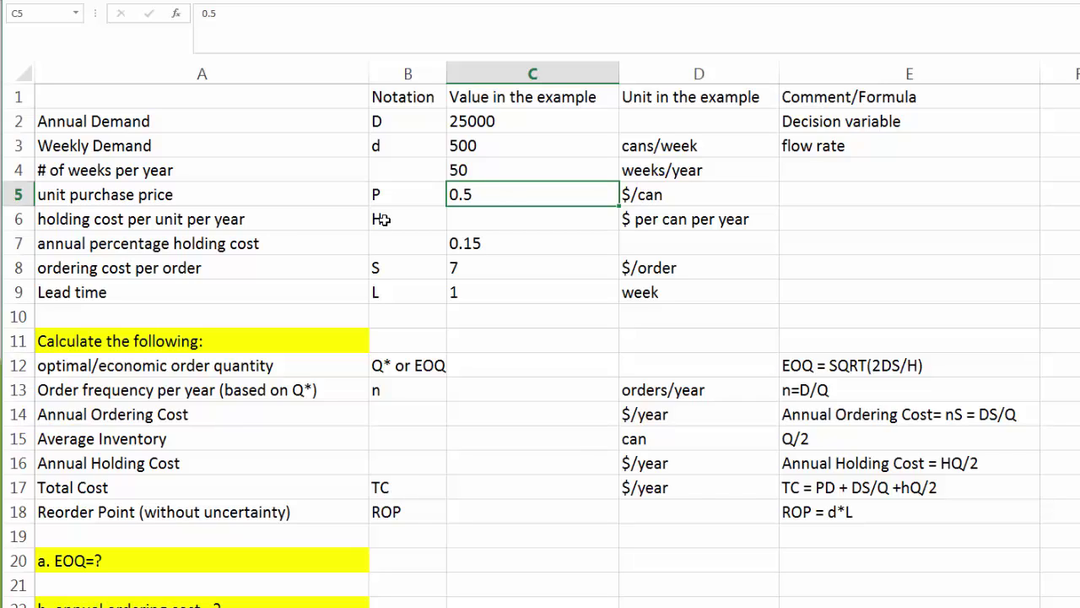
pyautogui.click(501, 245)
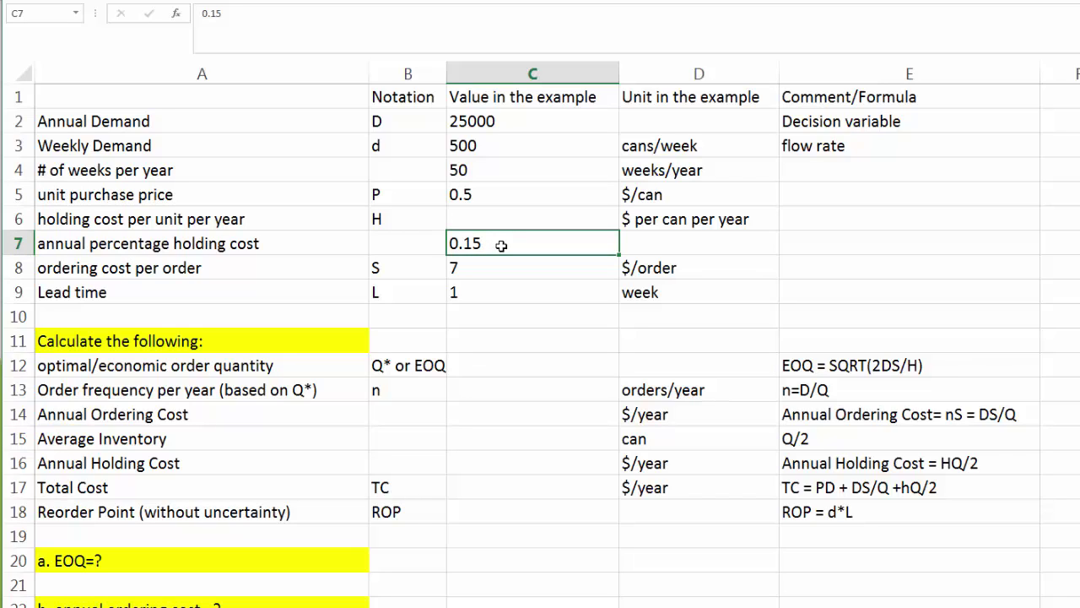
pyautogui.click(483, 214)
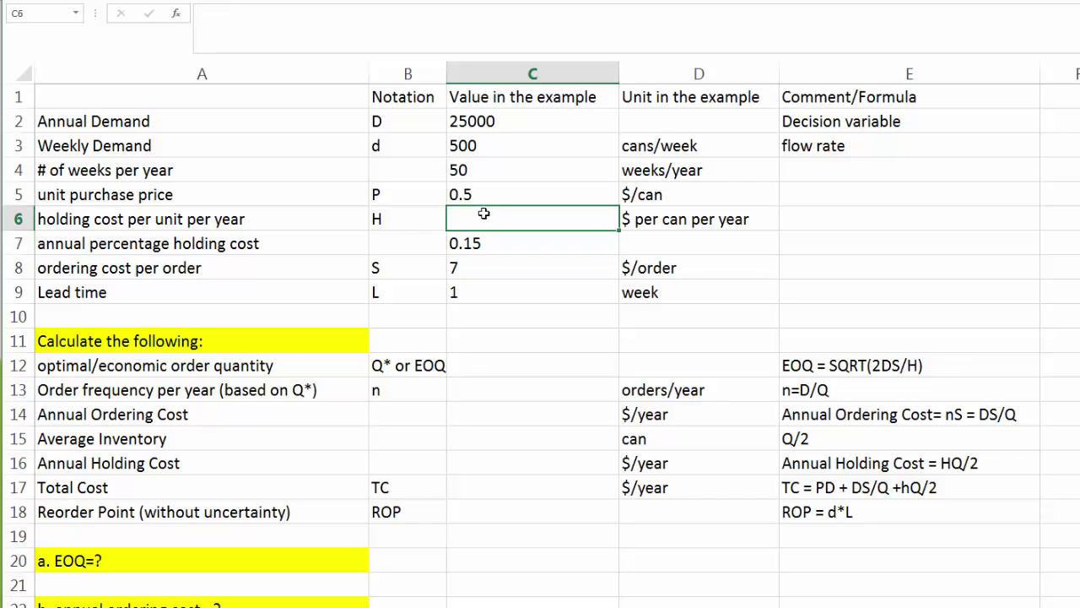
pyautogui.write('=')
pyautogui.click(499, 191)
pyautogui.write('*')
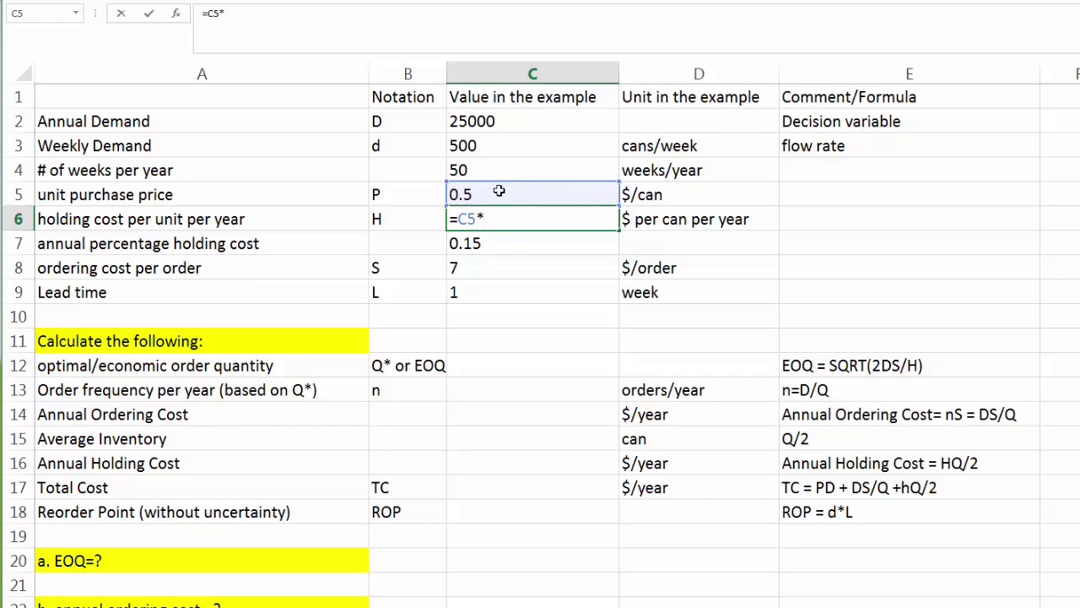
pyautogui.click(495, 245)
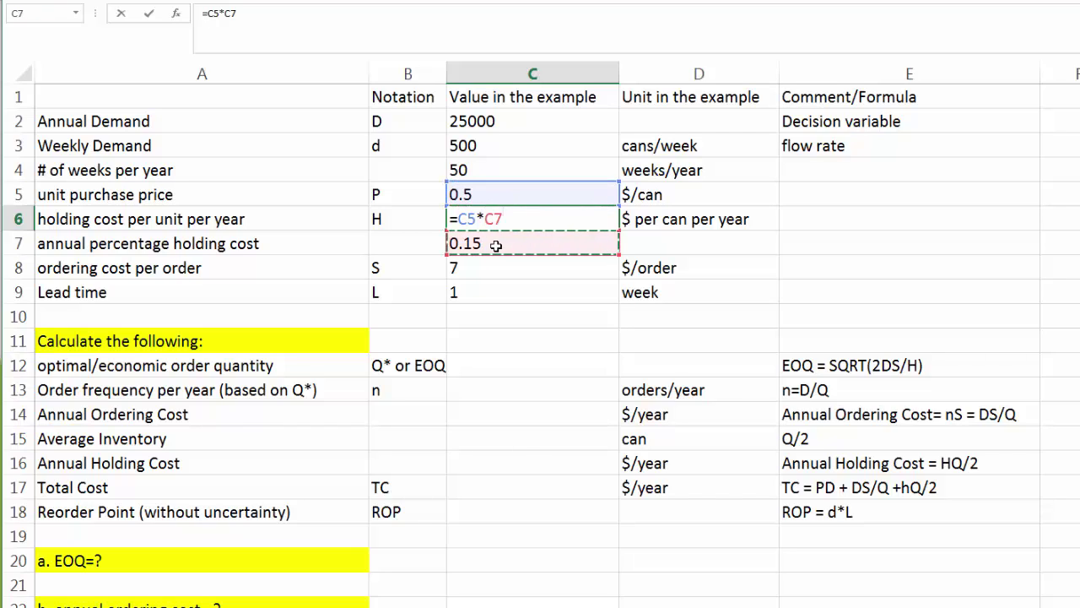
pyautogui.press('Return')
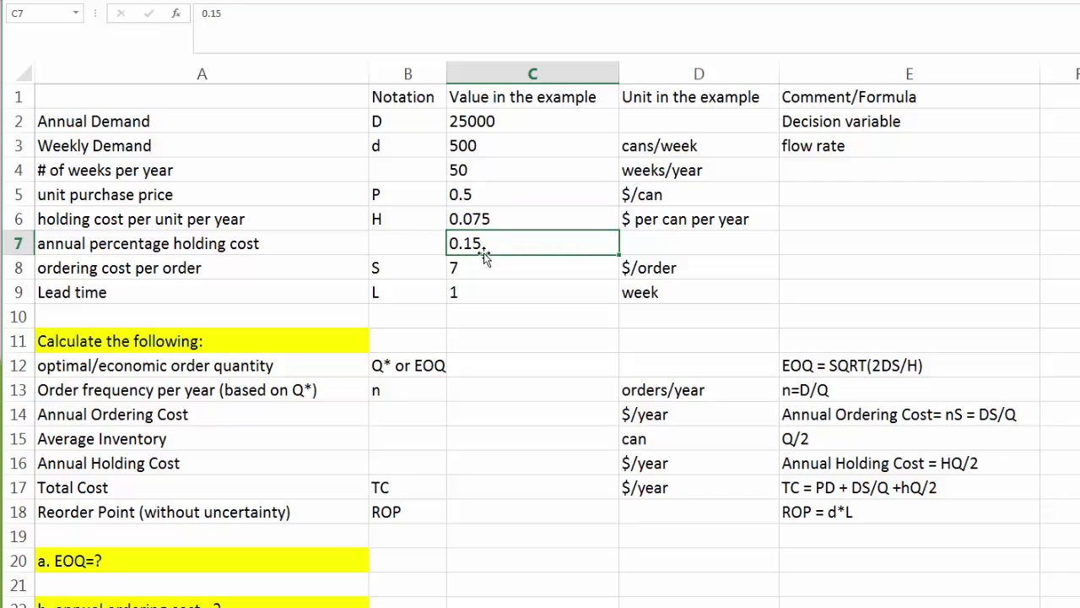
# Step: Change the holding cost notation in B6 to lowercase h
pyautogui.click(385, 218)
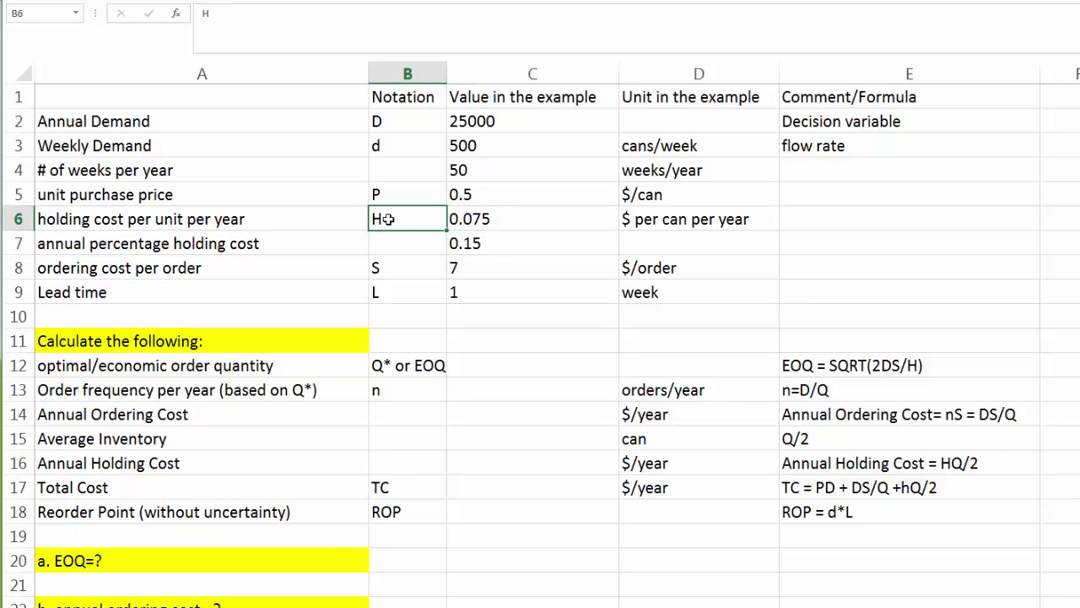
pyautogui.write('h')
pyautogui.press('Return')
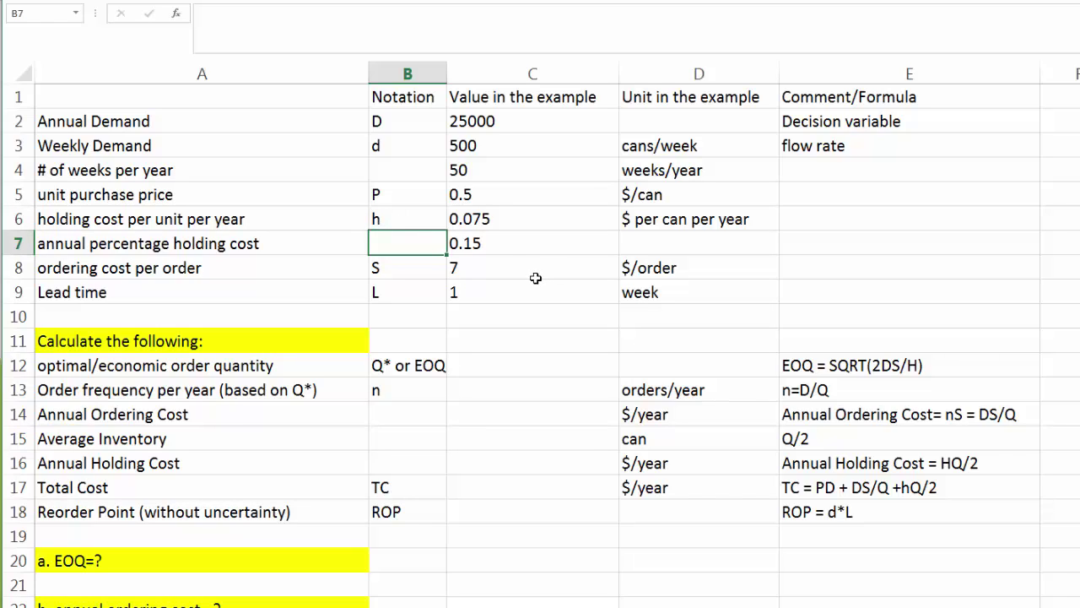
# Step: Review the ordering cost of 7 (S) and the 1-week lead time, then select C12
pyautogui.click(154, 272)
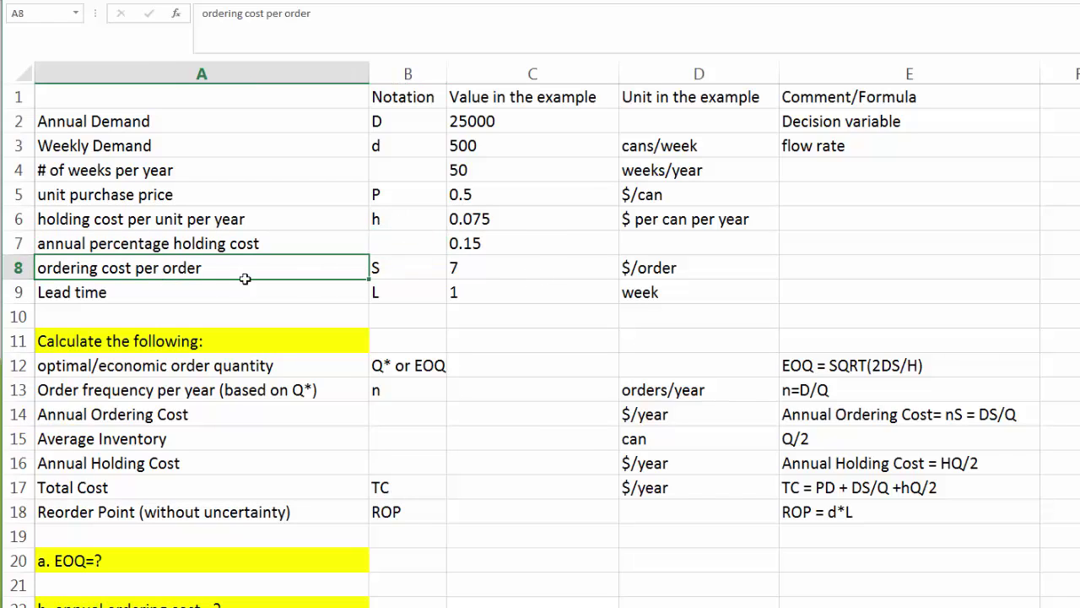
pyautogui.click(483, 270)
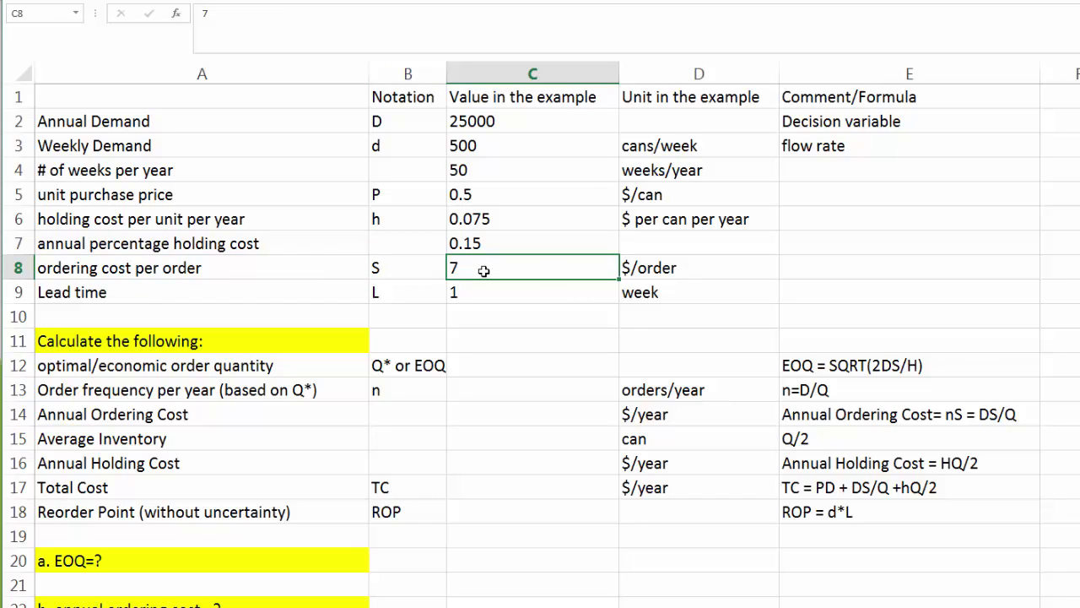
pyautogui.click(411, 270)
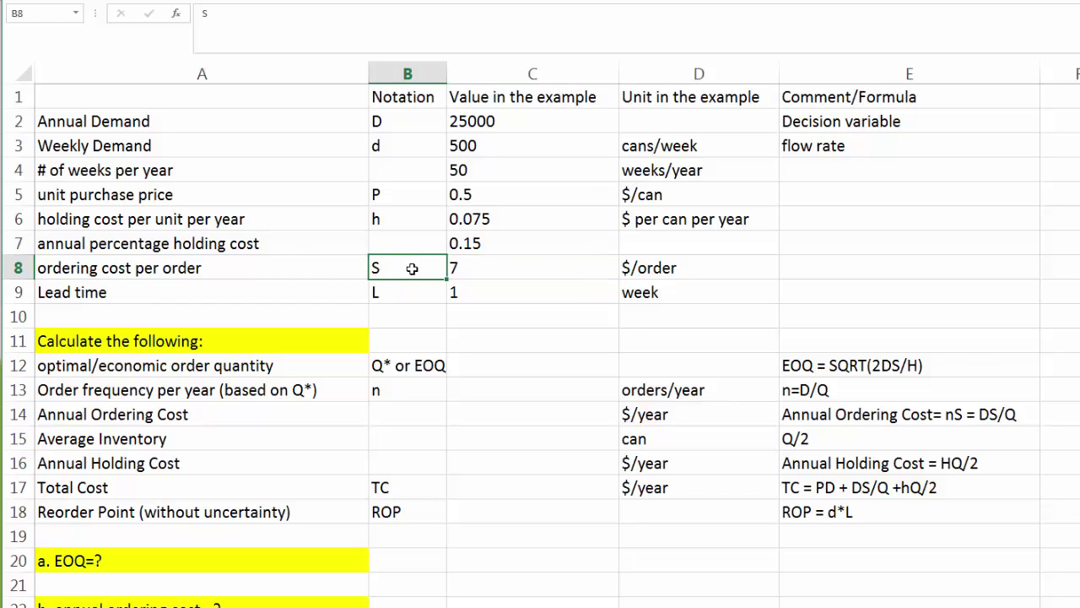
pyautogui.click(289, 298)
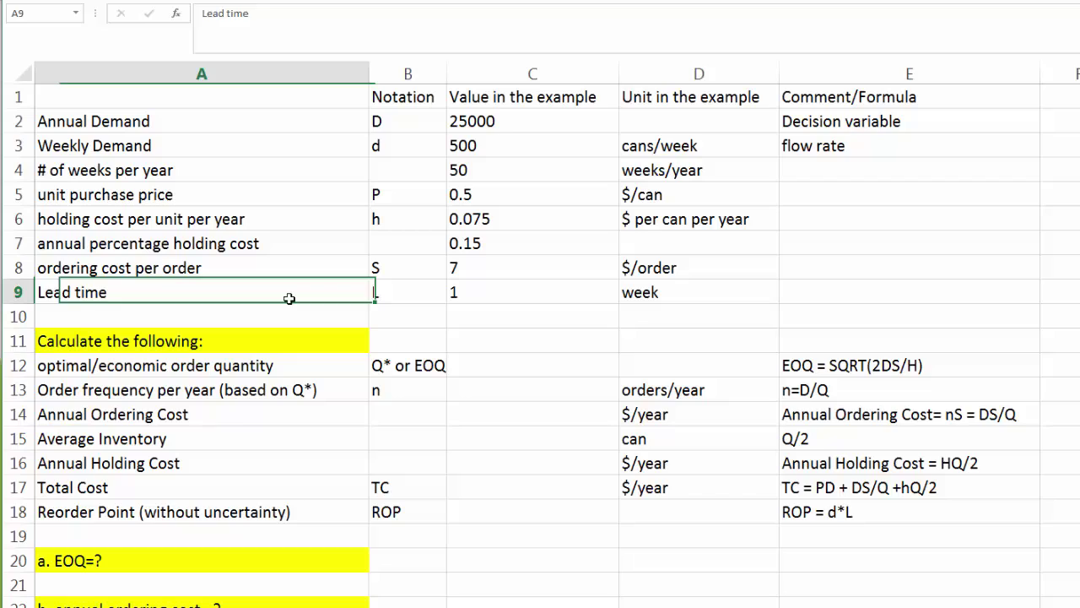
pyautogui.click(500, 290)
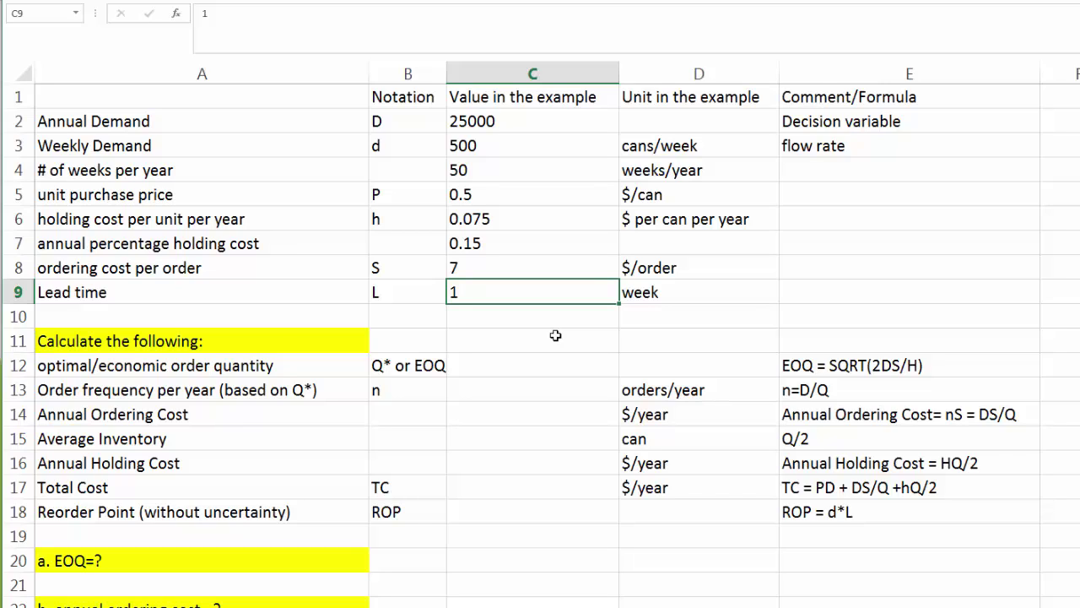
pyautogui.click(514, 369)
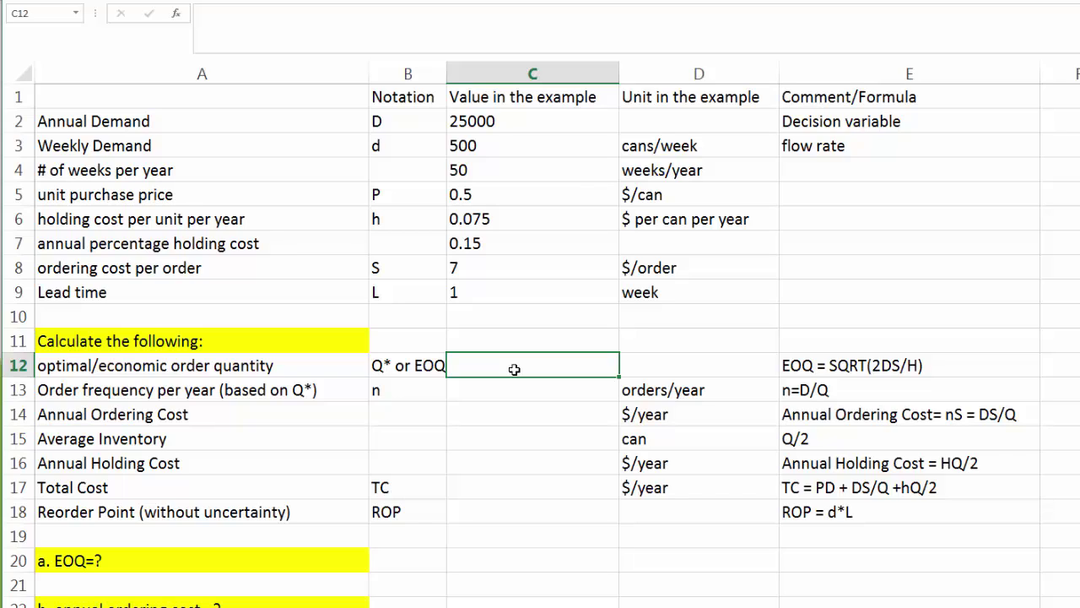
# Step: Enter =sqrt(2*C2*C8/C6) in C12, giving an EOQ of 2160.246899
pyautogui.write('=s')
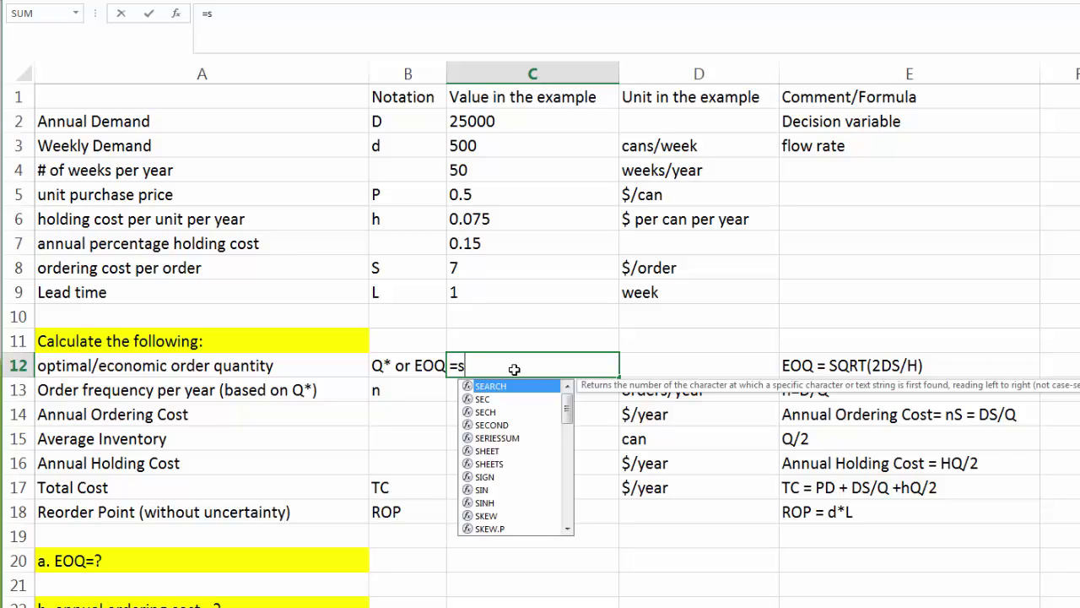
pyautogui.write('qrt(')
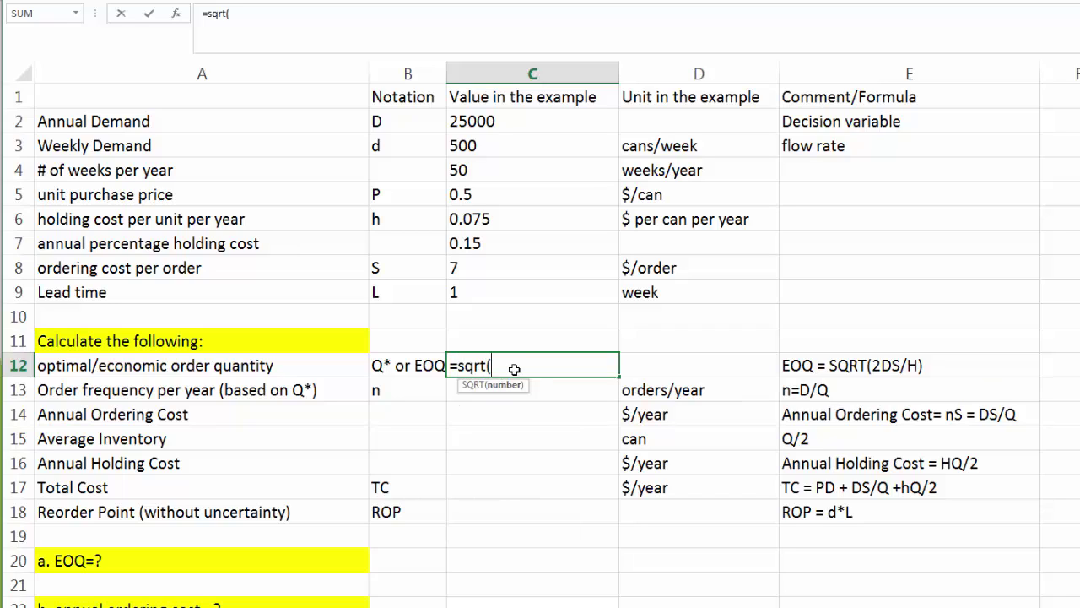
pyautogui.write('2*')
pyautogui.click(471, 123)
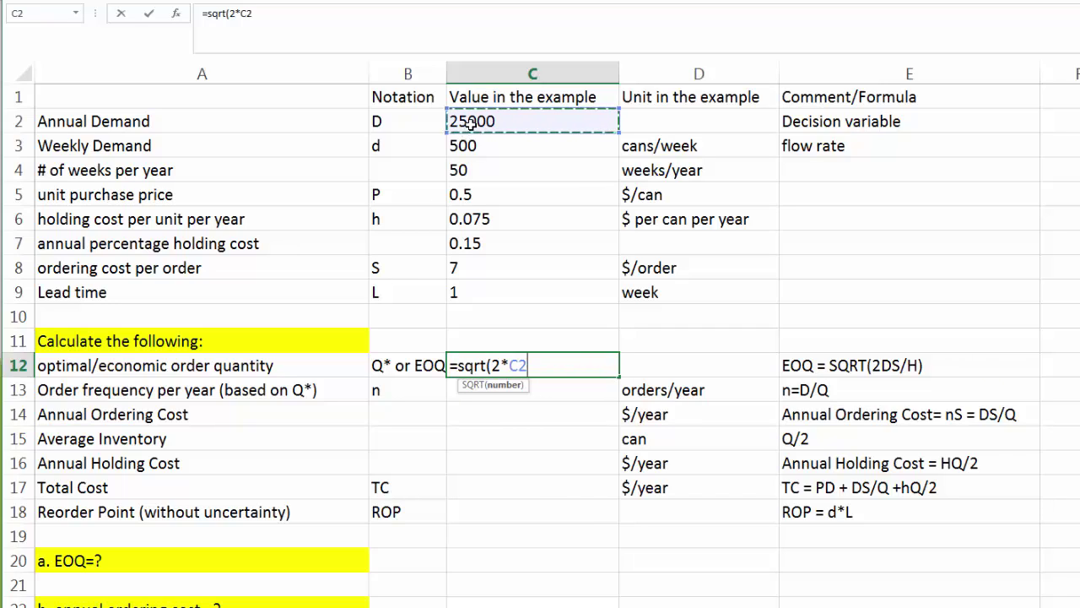
pyautogui.write('*')
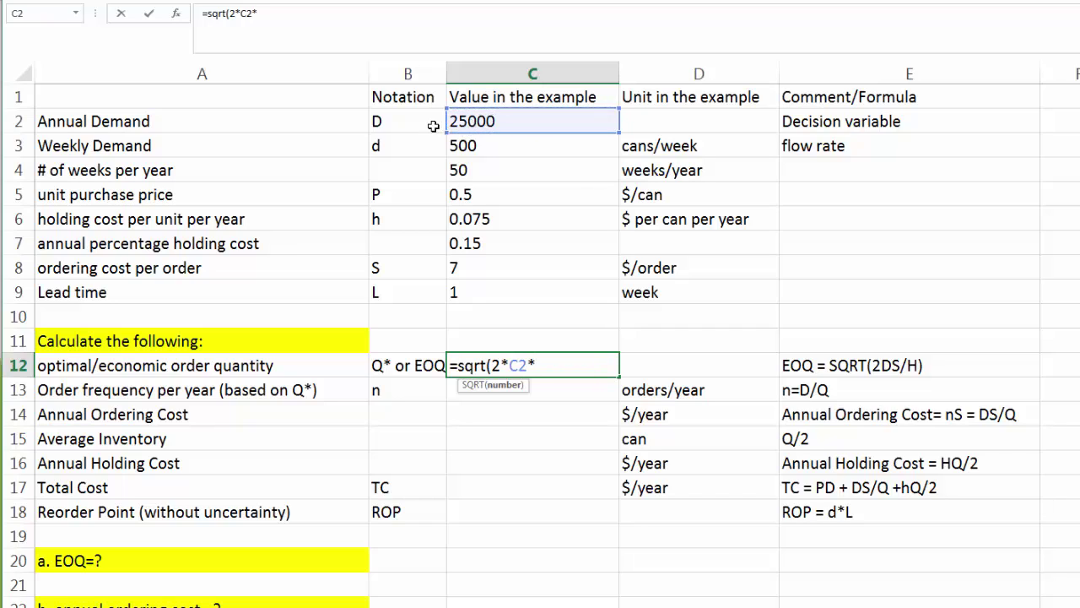
pyautogui.click(498, 268)
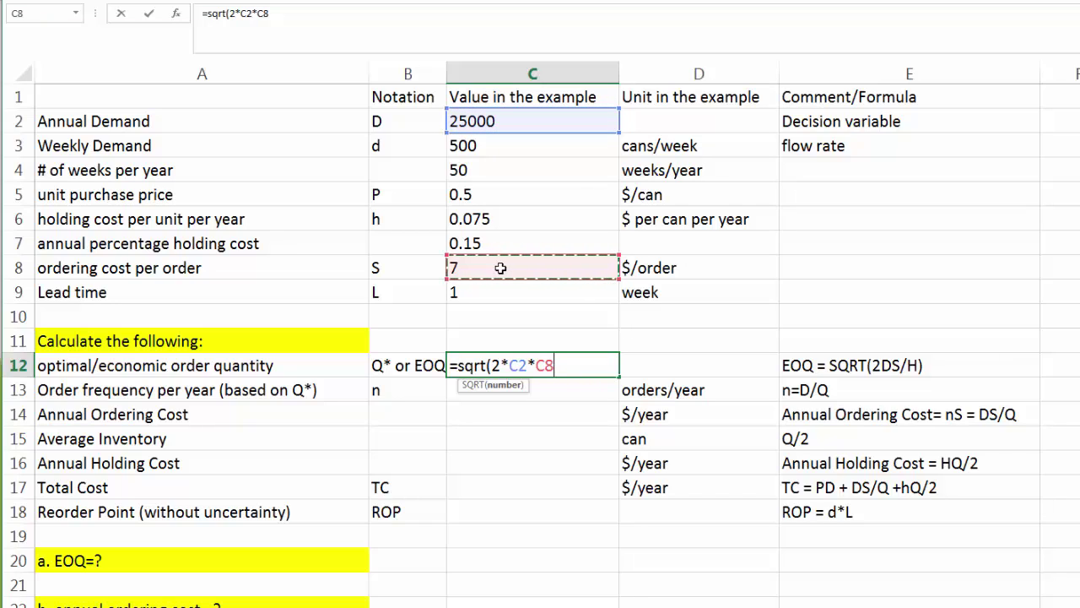
pyautogui.write('/')
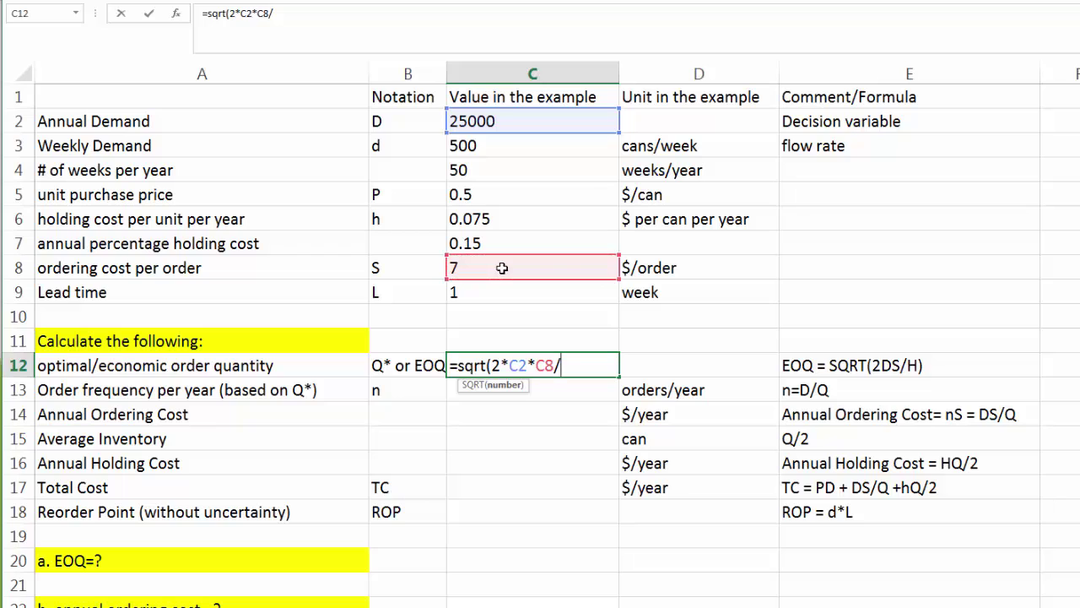
pyautogui.click(466, 218)
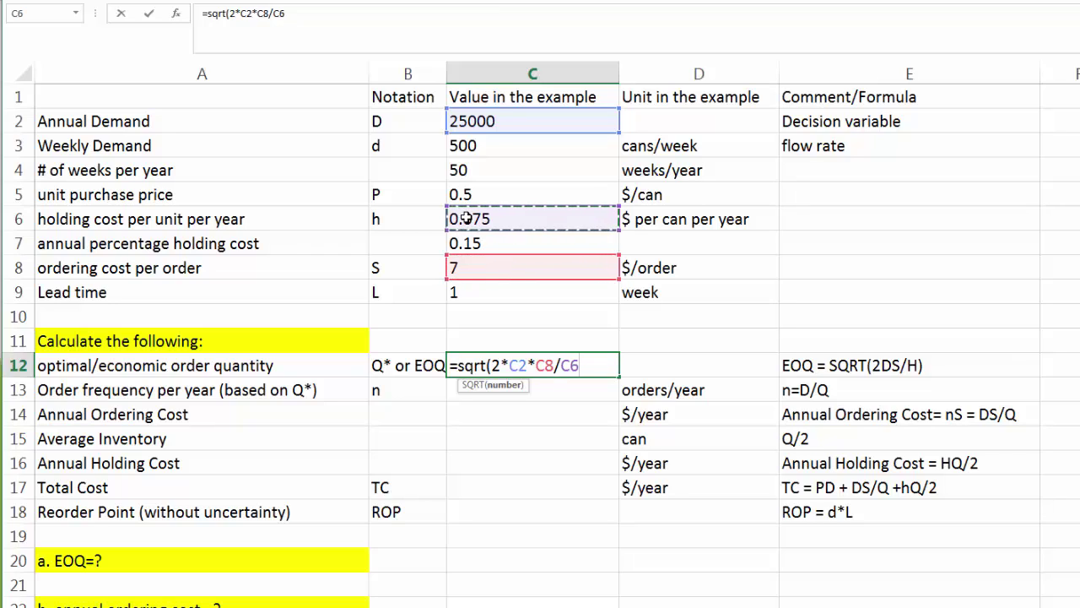
pyautogui.write(')')
pyautogui.press('Return')
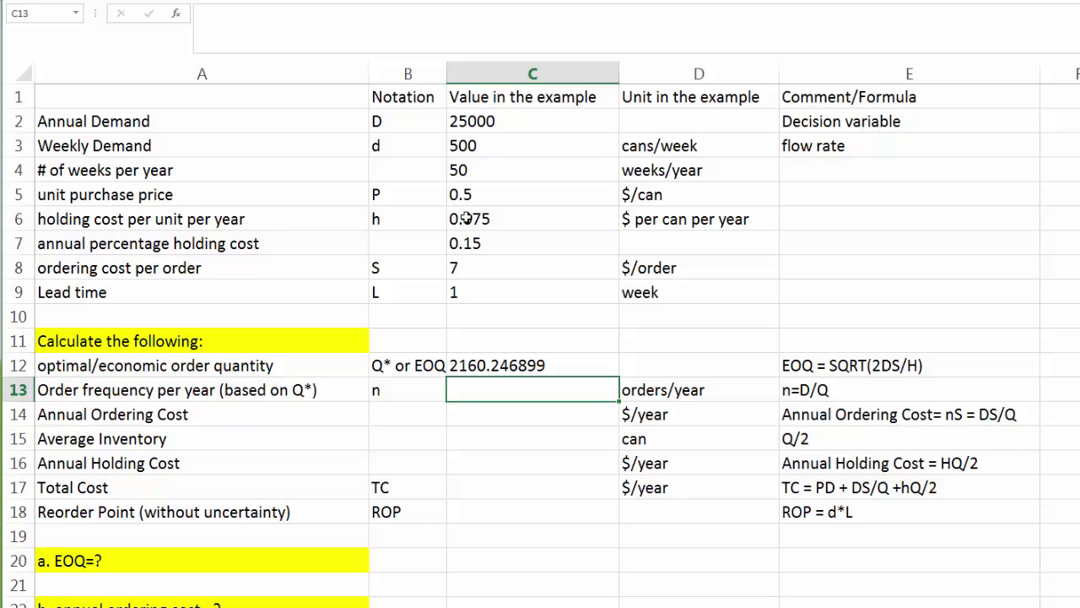
# Step: Enter =C2/C12 in C13 for 11.57275125 orders per year
pyautogui.write('=')
pyautogui.click(492, 120)
pyautogui.write('/')
pyautogui.click(481, 365)
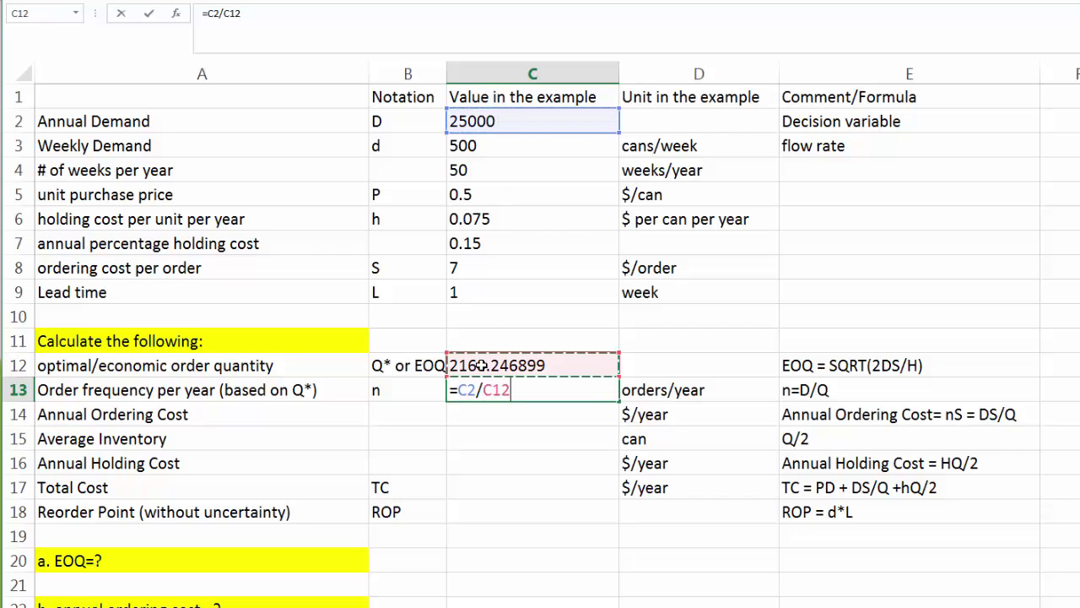
pyautogui.press('Return')
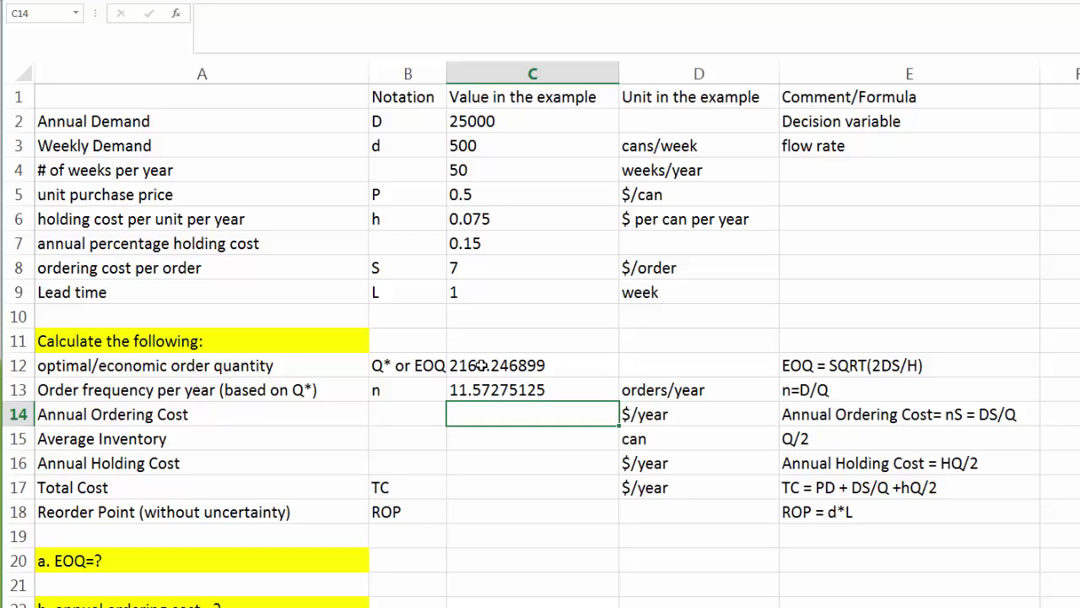
# Step: Enter =C13*C8 in C14, giving an annual ordering cost of 81.00925873
pyautogui.write('=')
pyautogui.click(478, 391)
pyautogui.write('*')
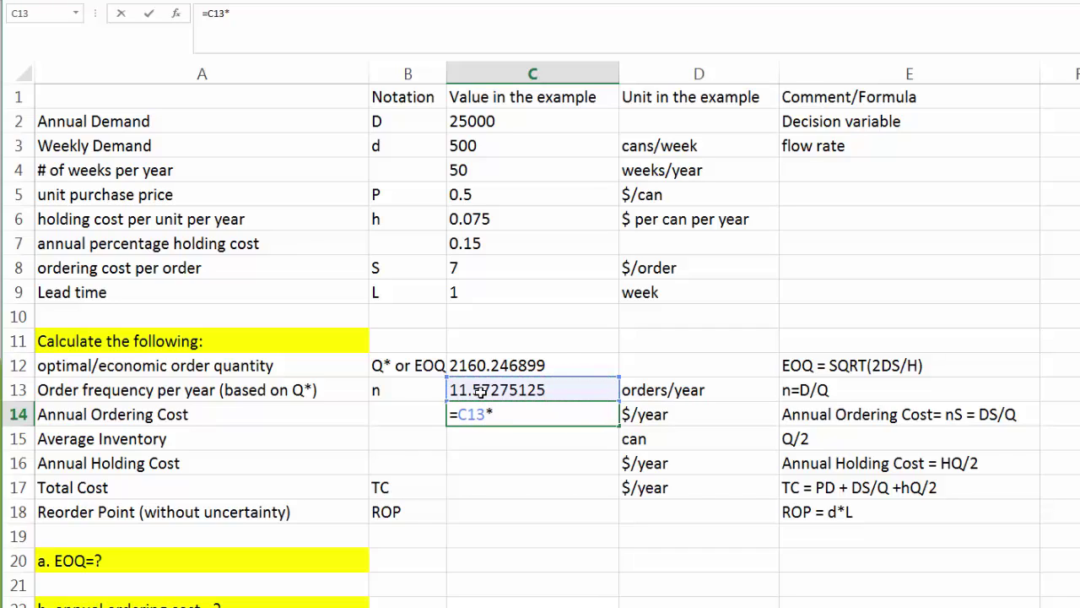
pyautogui.click(474, 268)
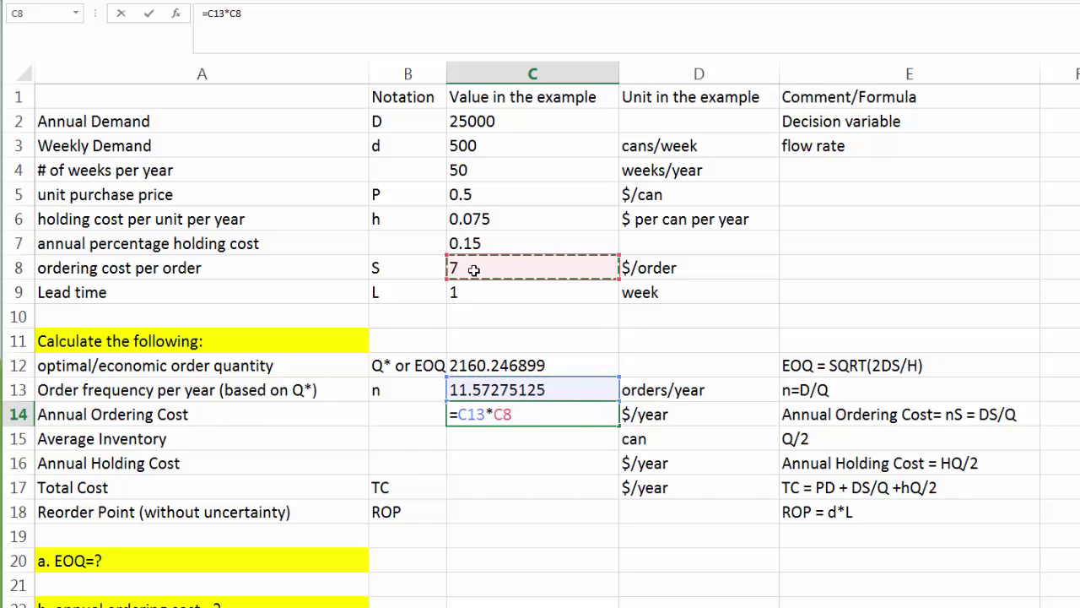
pyautogui.press('Return')
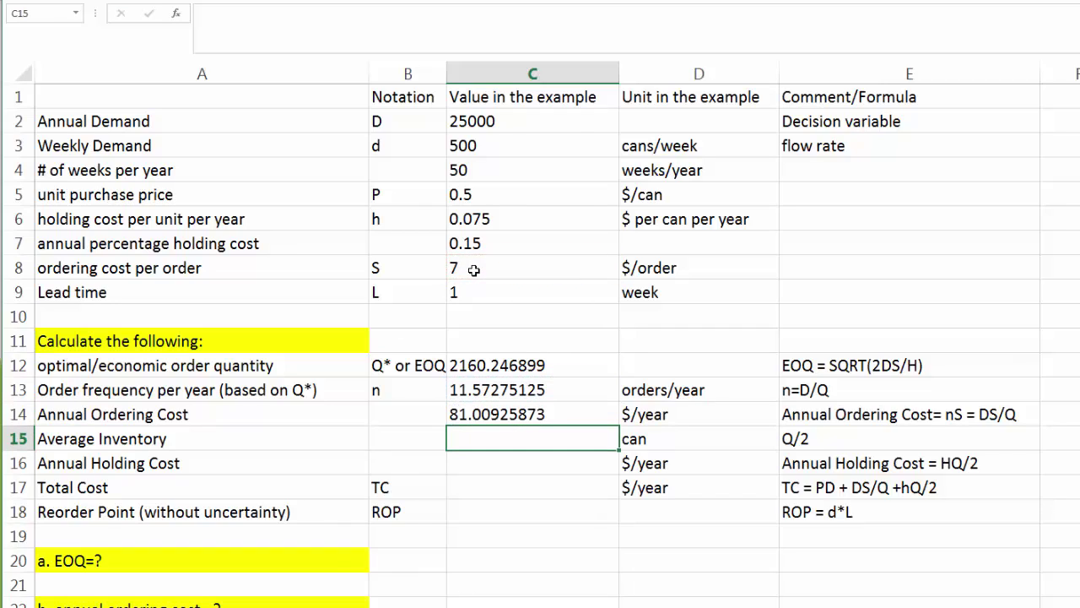
# Step: After checking the E14 formula note, enter =C12/2 in C15 for 1080.12345 cans
pyautogui.click(986, 413)
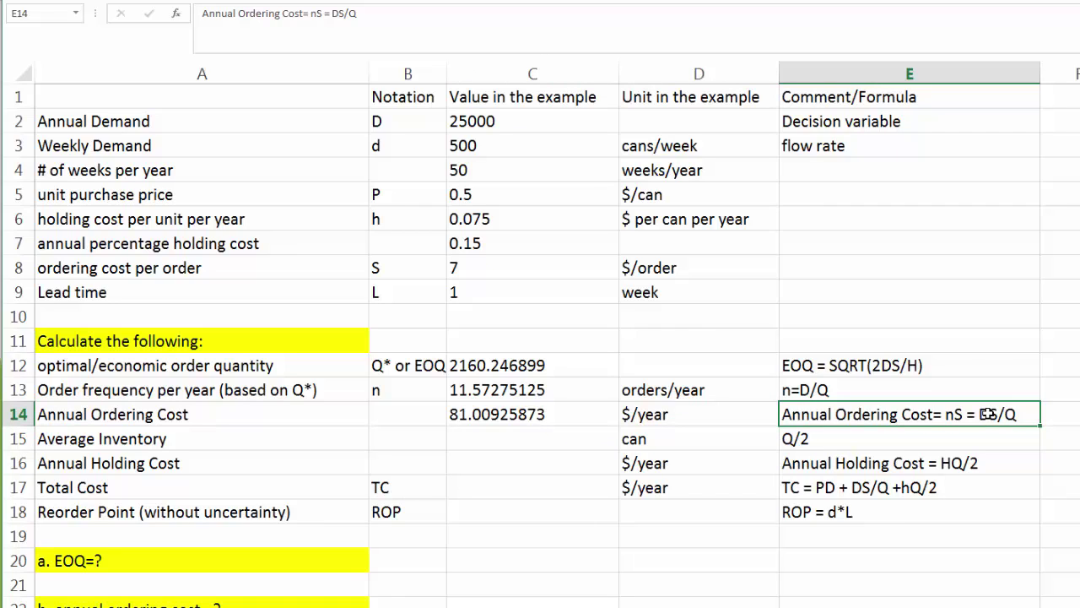
pyautogui.click(487, 444)
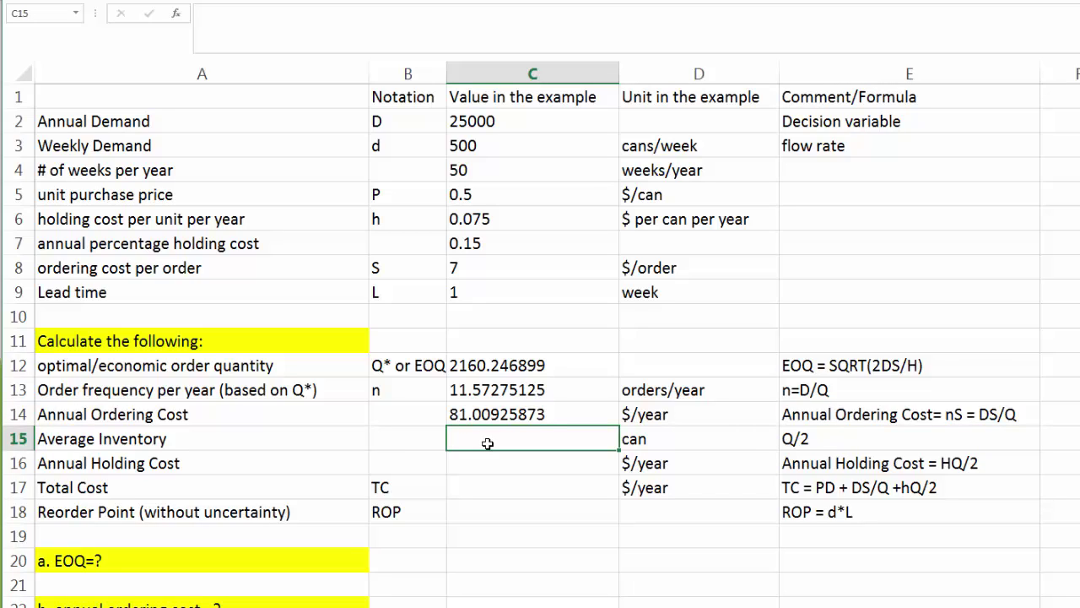
pyautogui.write('=')
pyautogui.click(488, 366)
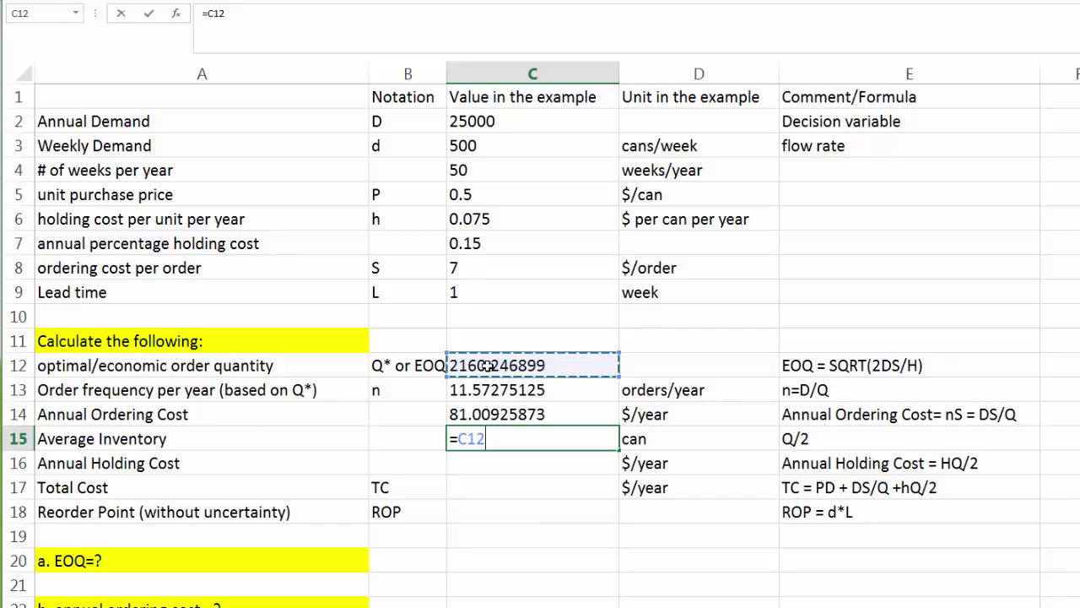
pyautogui.write('/2')
pyautogui.press('Return')
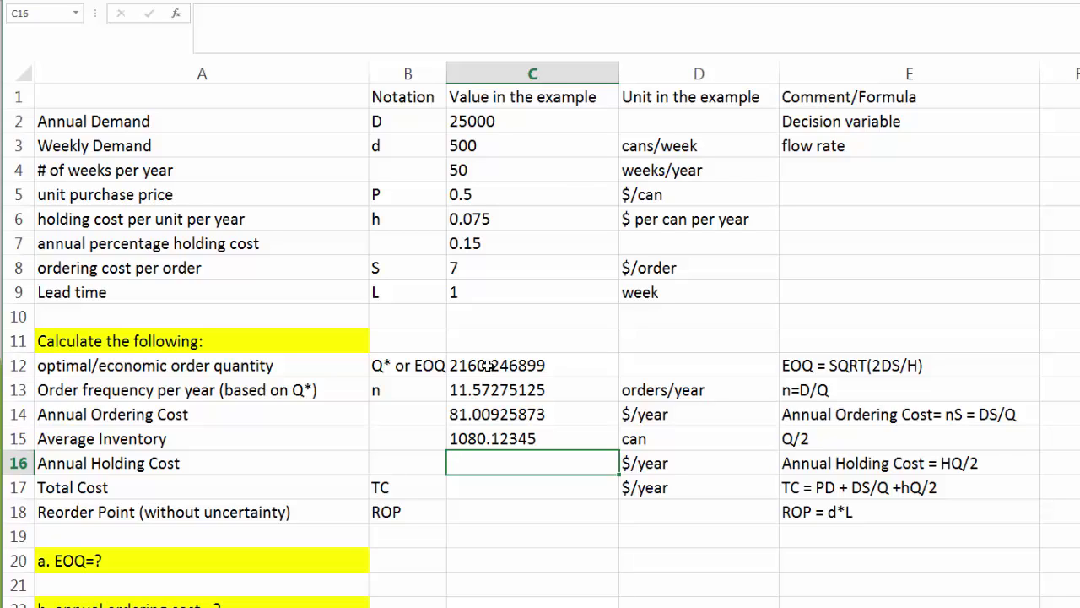
# Step: Enter =C6*C15 in C16, giving an annual holding cost of 81.00925873
pyautogui.write('=')
pyautogui.click(512, 217)
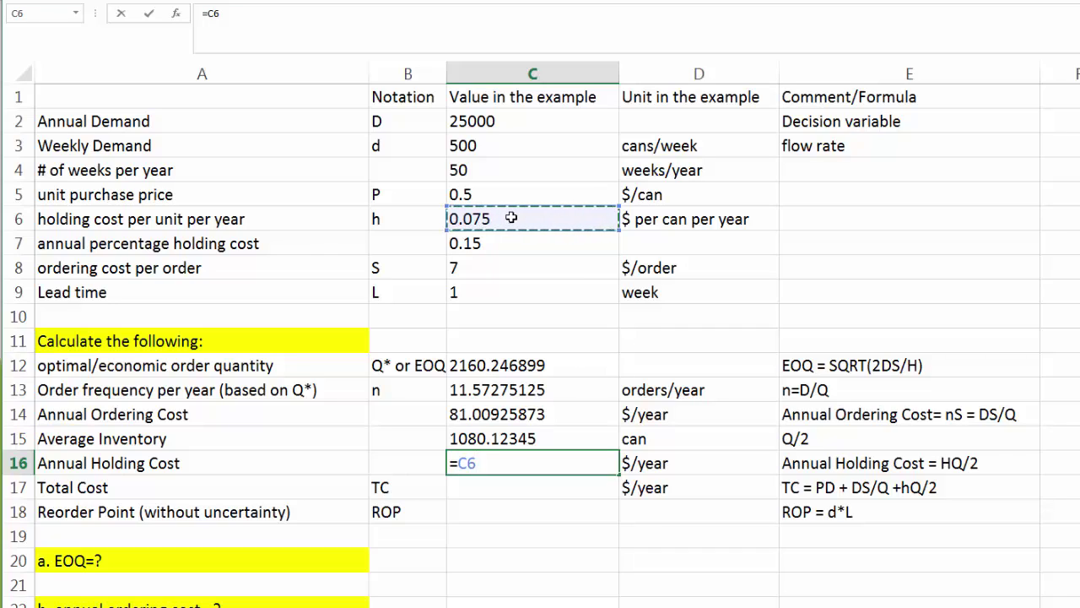
pyautogui.write('*')
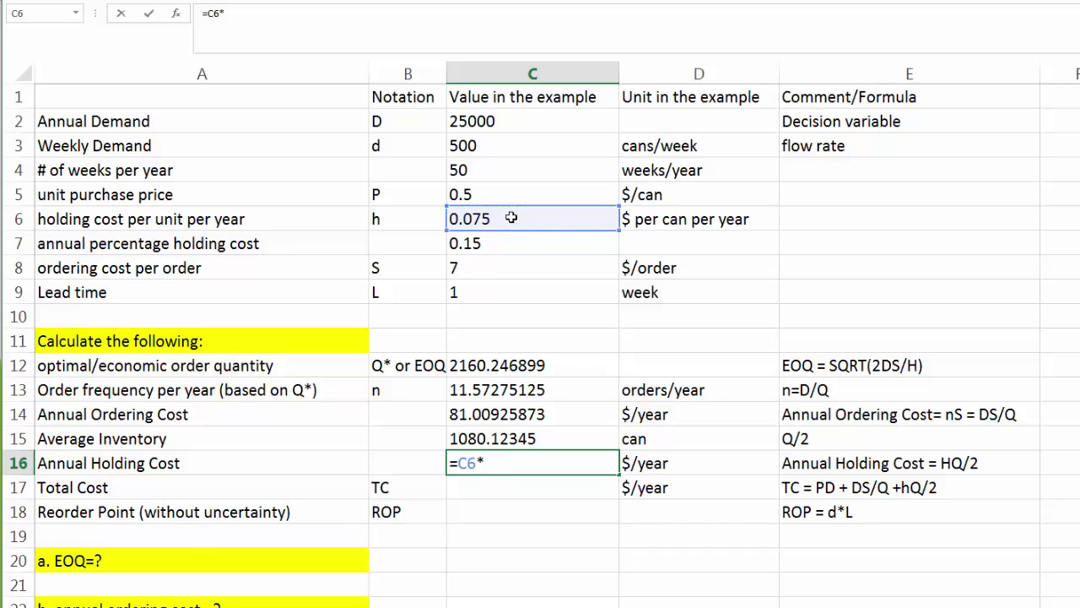
pyautogui.click(472, 439)
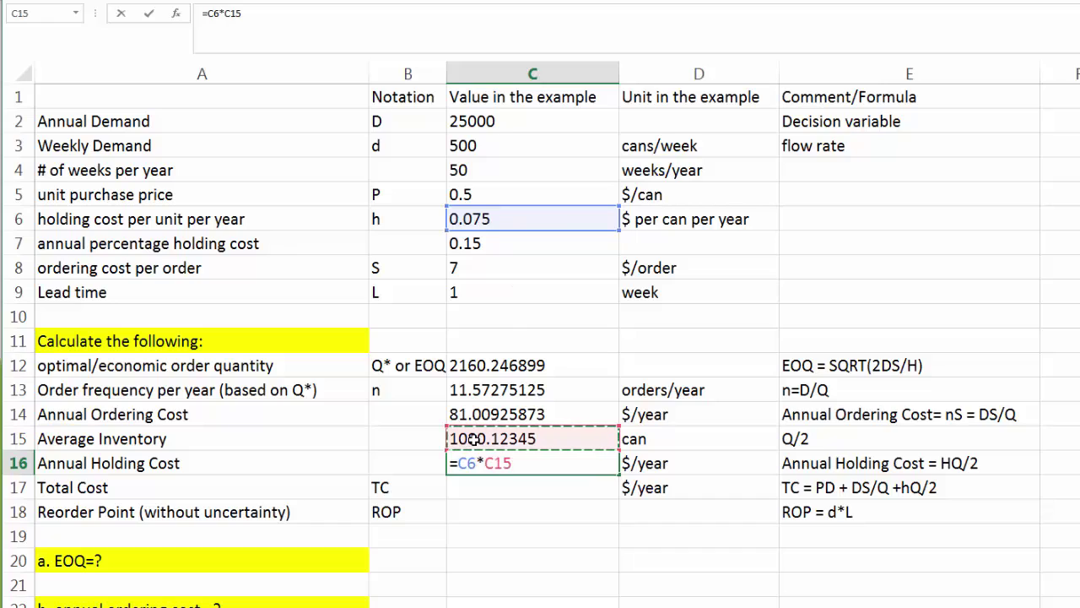
pyautogui.press('Return')
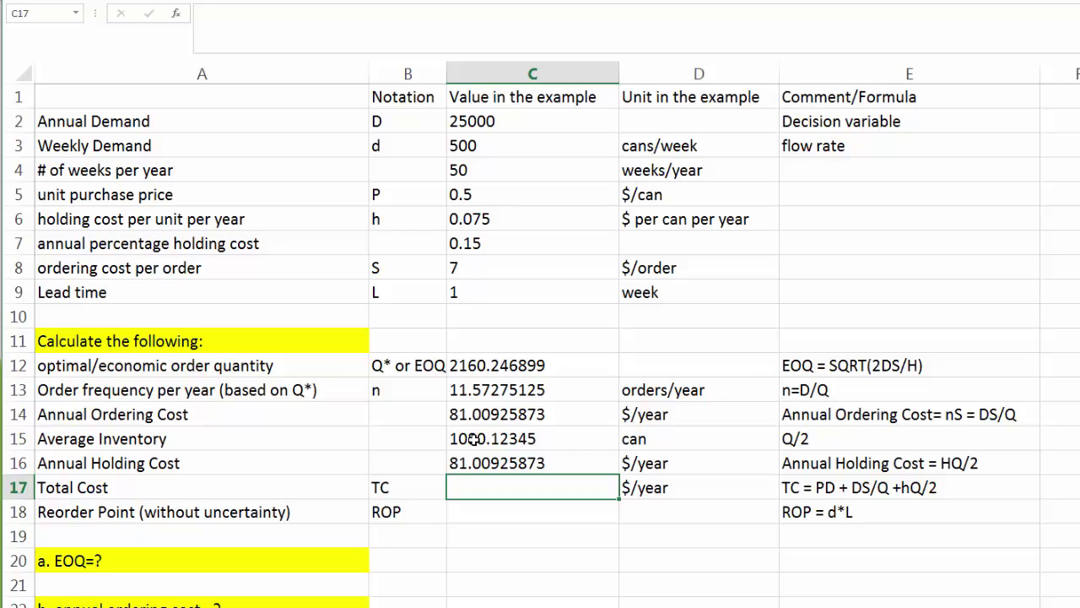
# Step: Enter =C5*C2+C14+C16 in C17 for a total cost of 12662.01852
pyautogui.write('=')
pyautogui.click(468, 195)
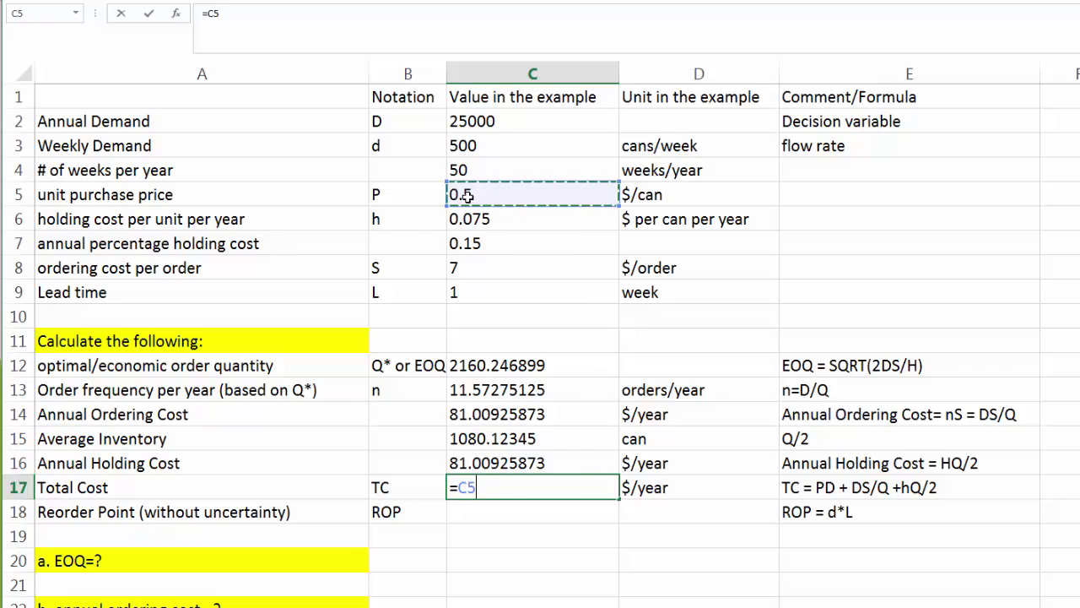
pyautogui.write('*')
pyautogui.click(493, 121)
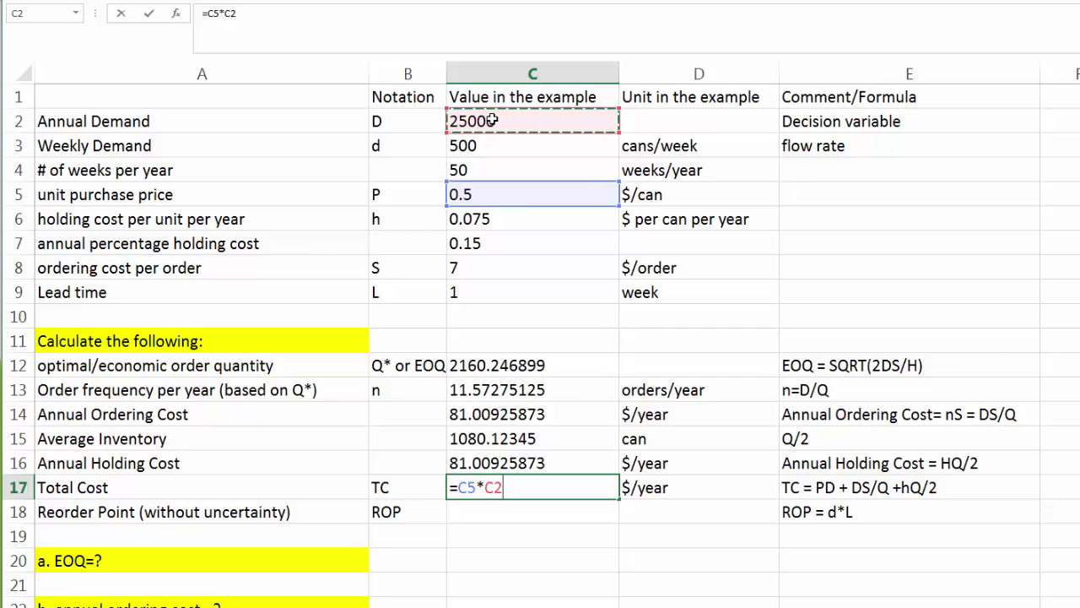
pyautogui.write('+')
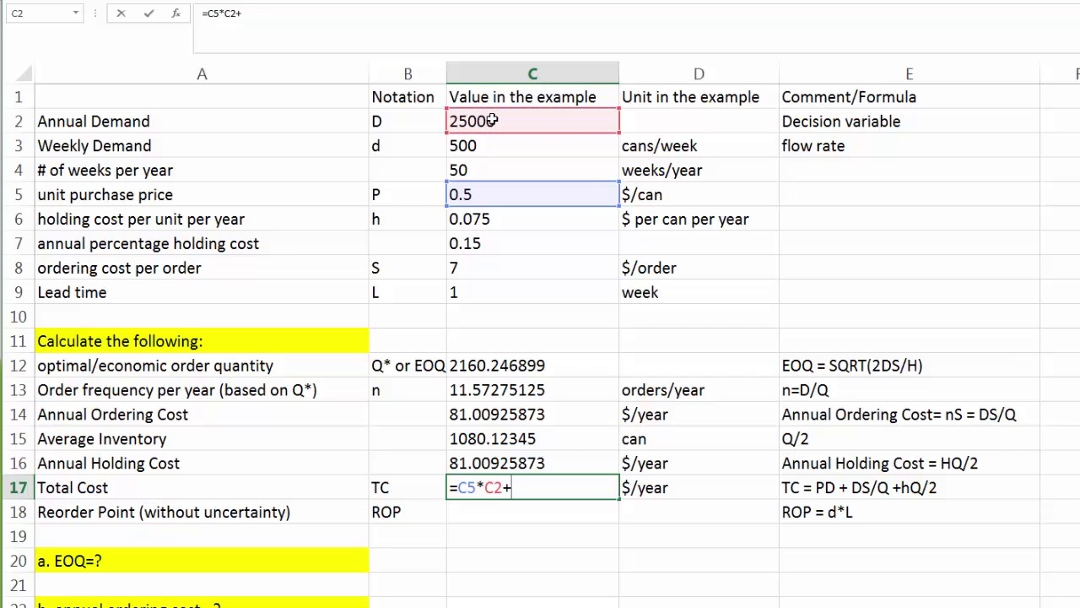
pyautogui.click(471, 415)
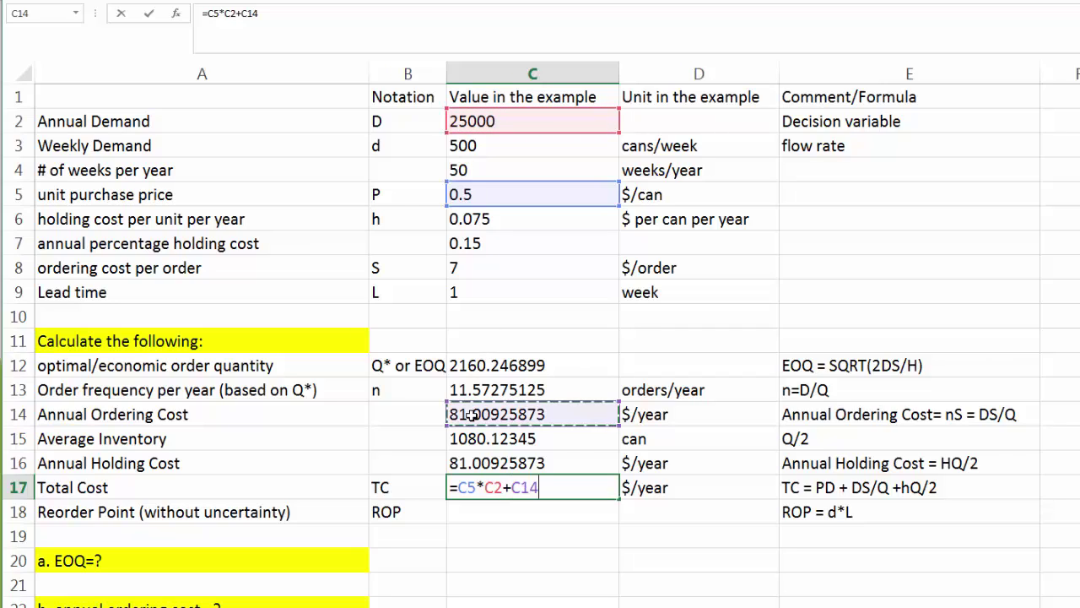
pyautogui.write('+')
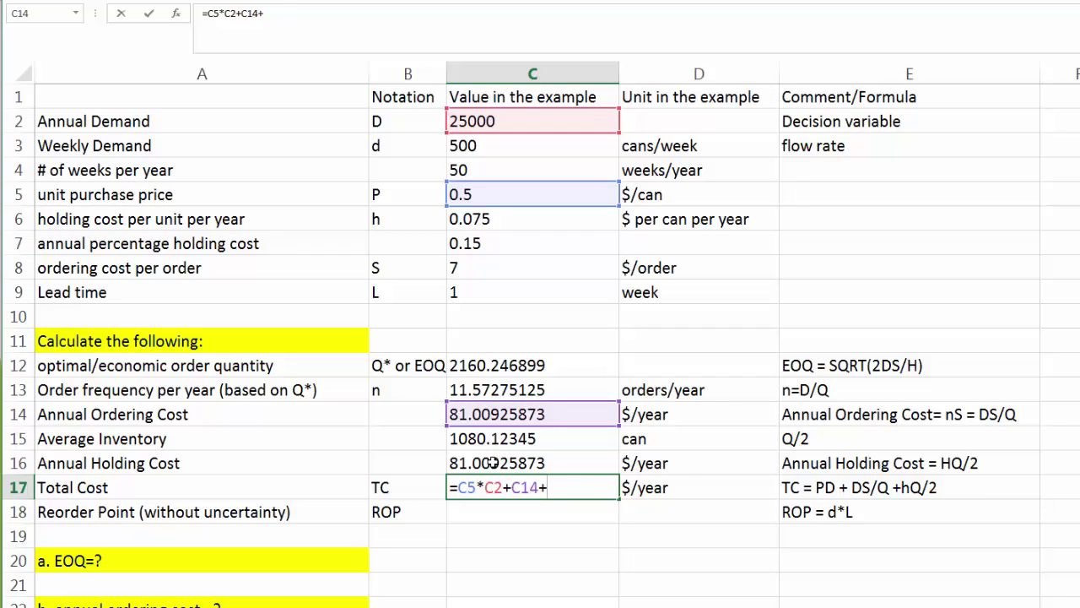
pyautogui.click(494, 464)
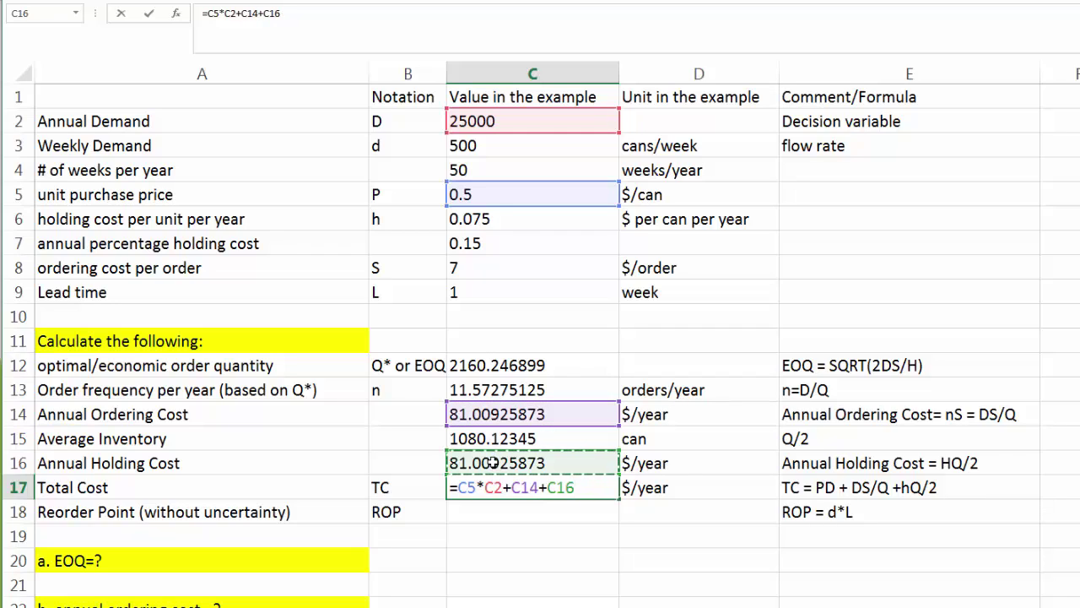
pyautogui.press('Return')
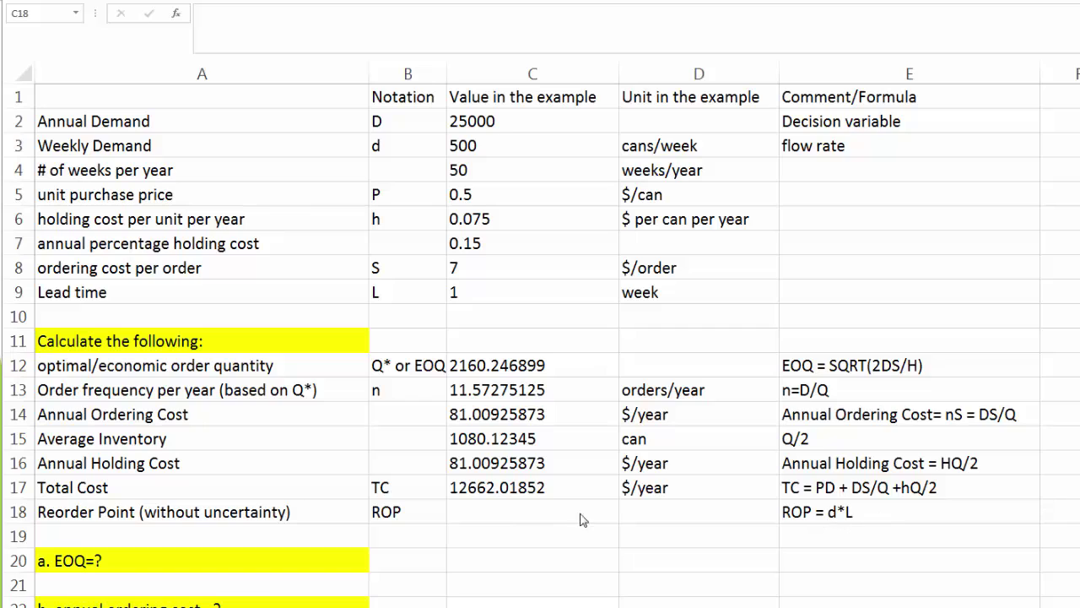
# Step: Enter =C3*C9 in C18 so the reorder point shows 500
pyautogui.click(515, 510)
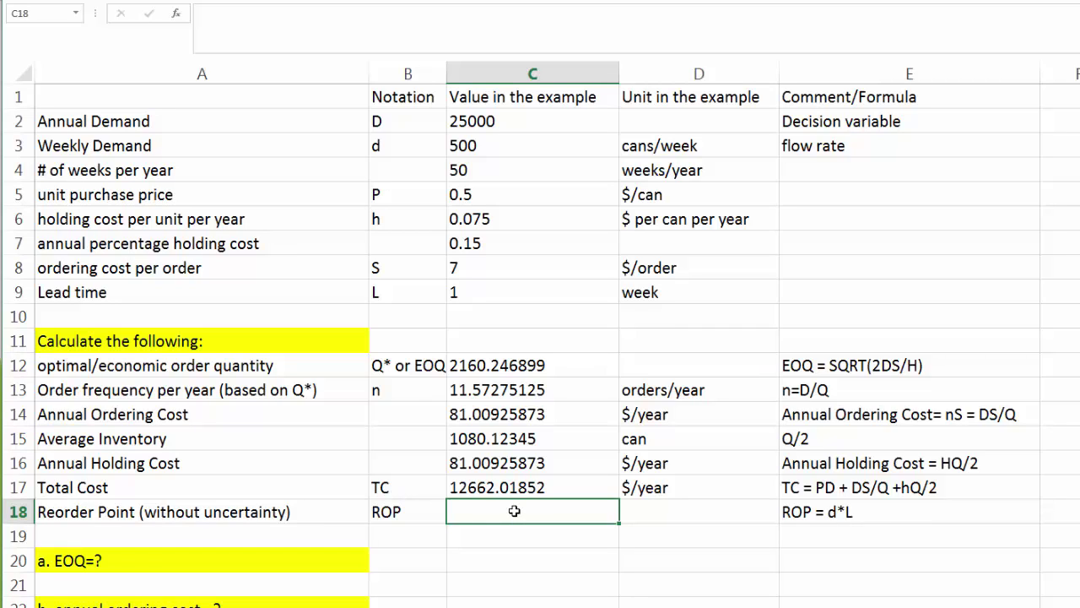
pyautogui.write('=')
pyautogui.click(514, 149)
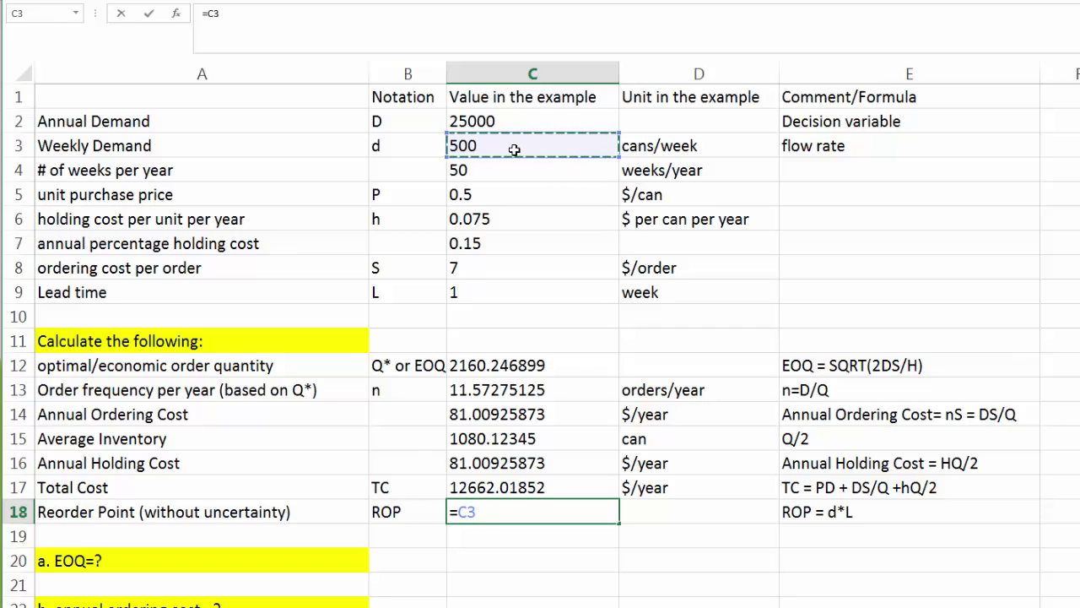
pyautogui.write('*1')
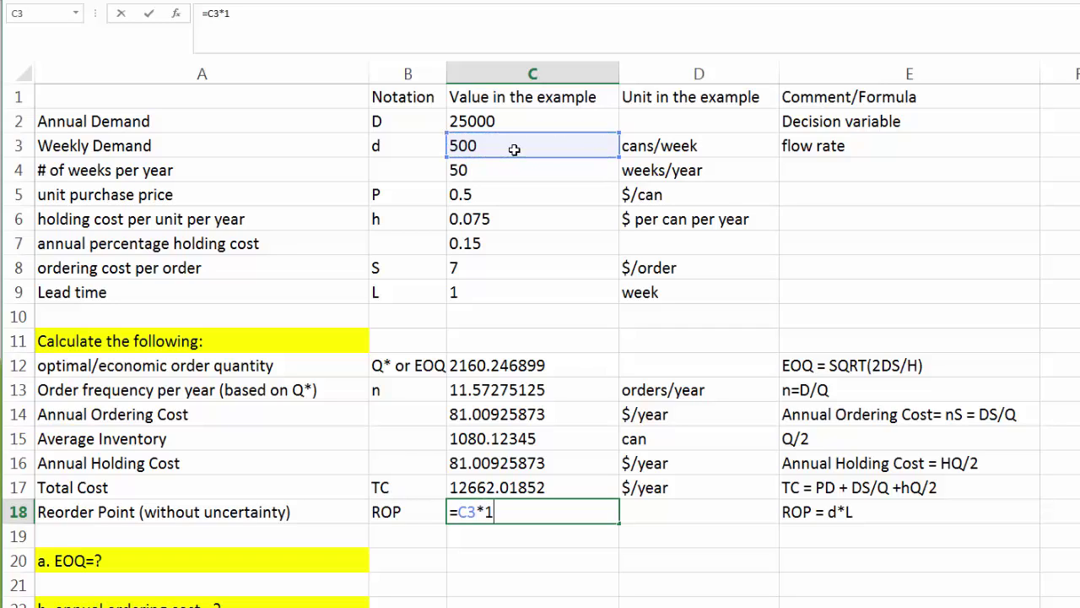
pyautogui.press('BackSpace')
pyautogui.click(539, 293)
pyautogui.press('Return')
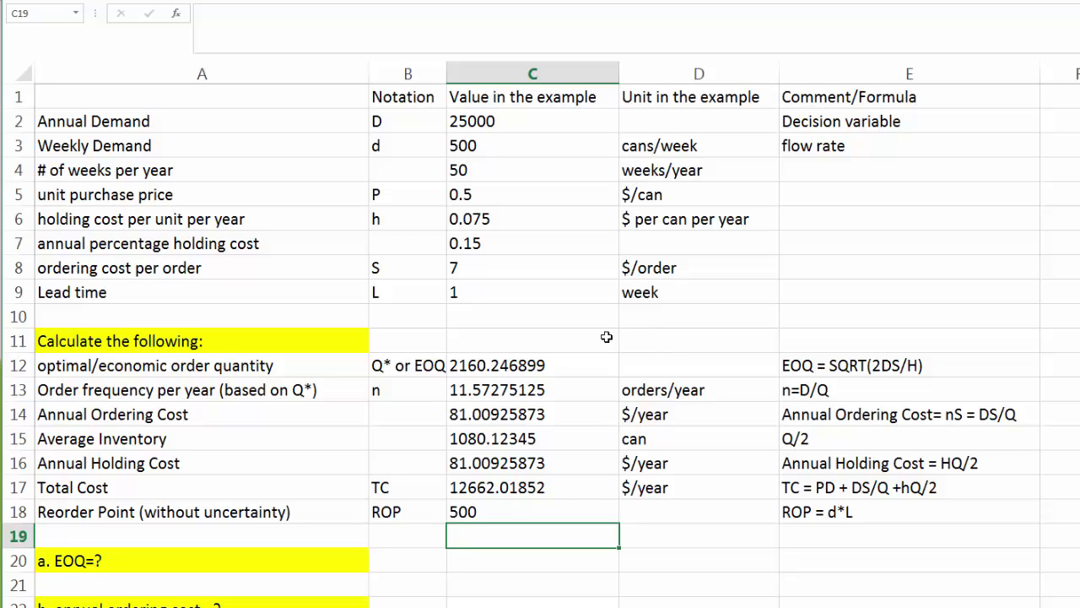
# Step: Enter =C12 in C20, =C14 in C22 and =C16 in C24 for answers a–c
pyautogui.click(483, 562)
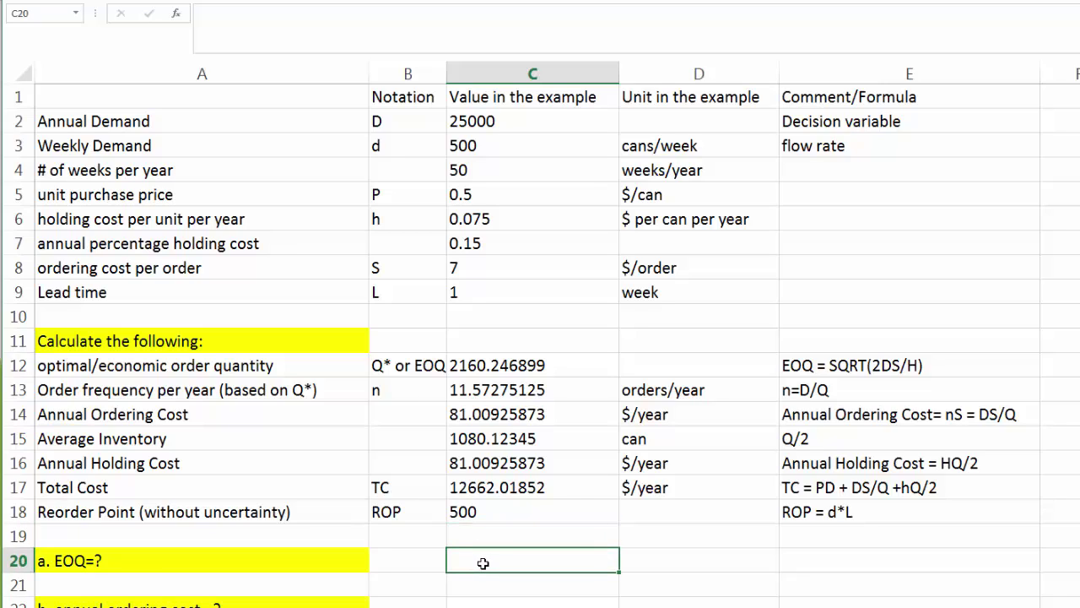
pyautogui.write('=')
pyautogui.click(501, 364)
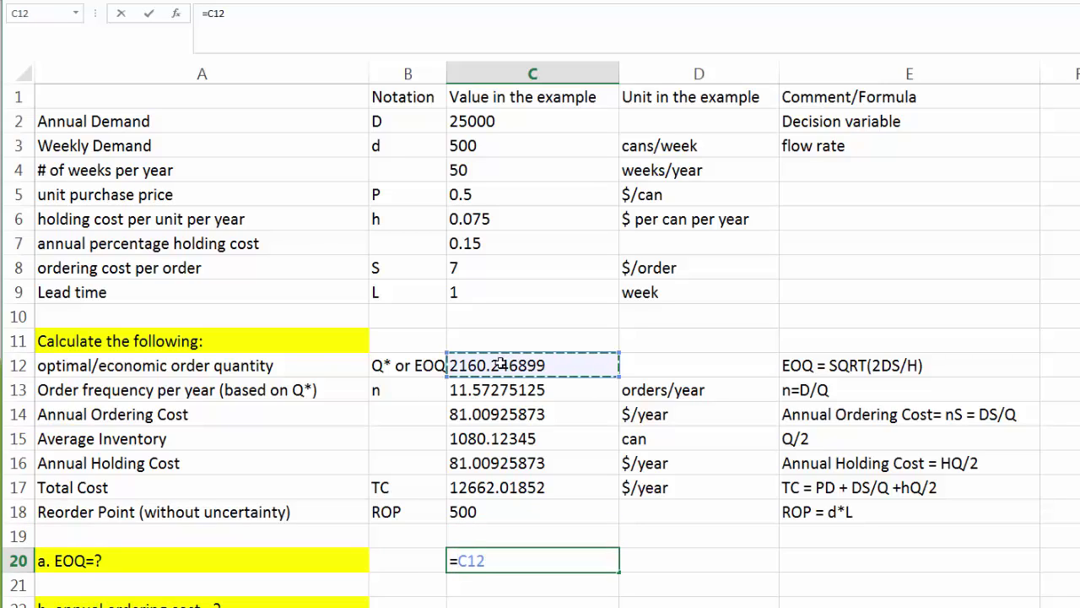
pyautogui.press('Return')
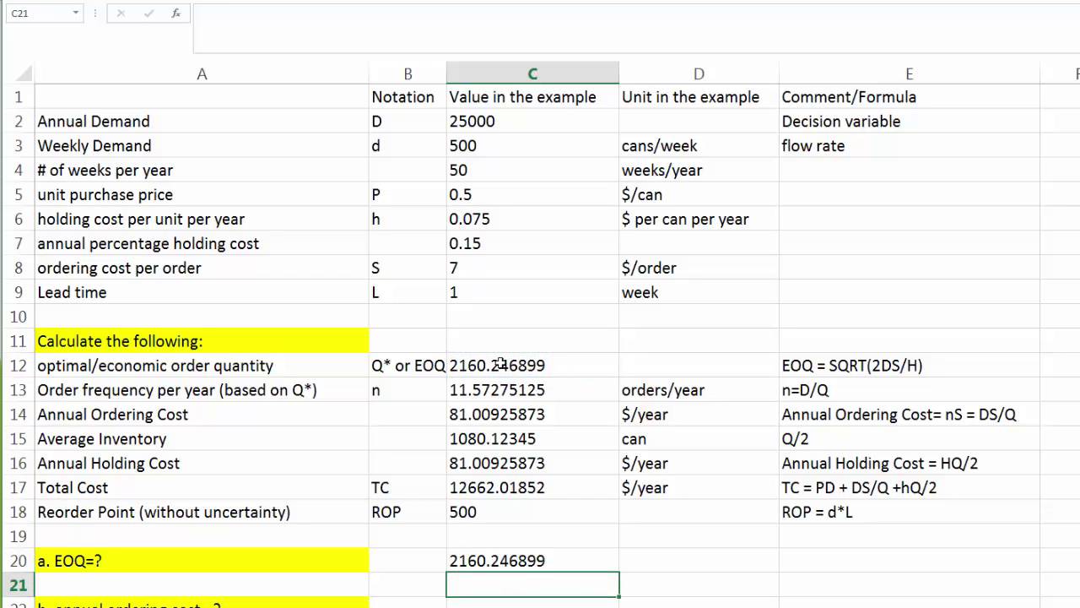
pyautogui.scroll(-3, 499, 363)
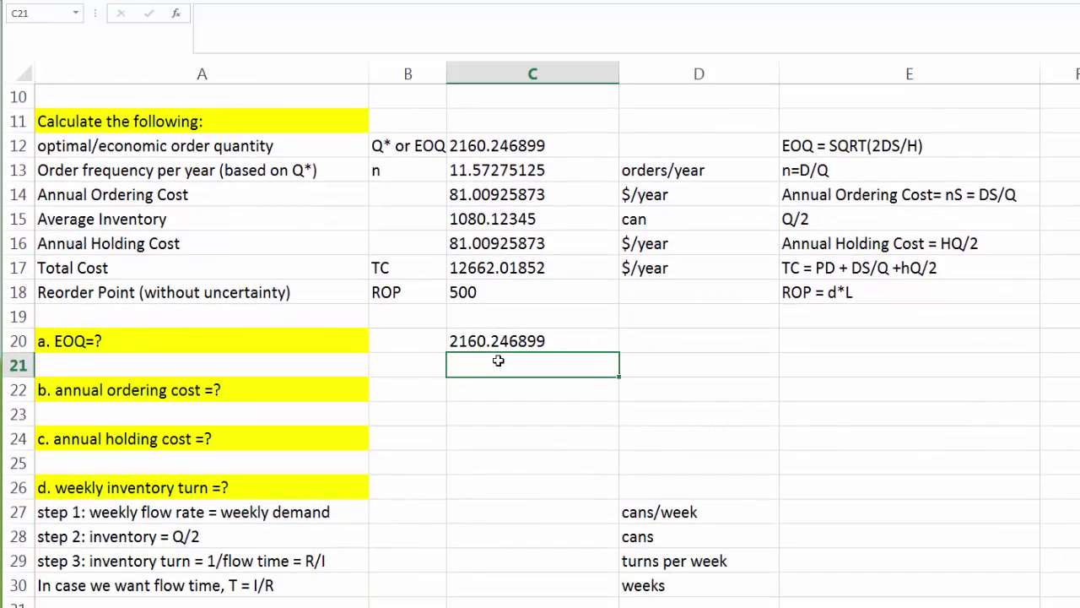
pyautogui.click(486, 390)
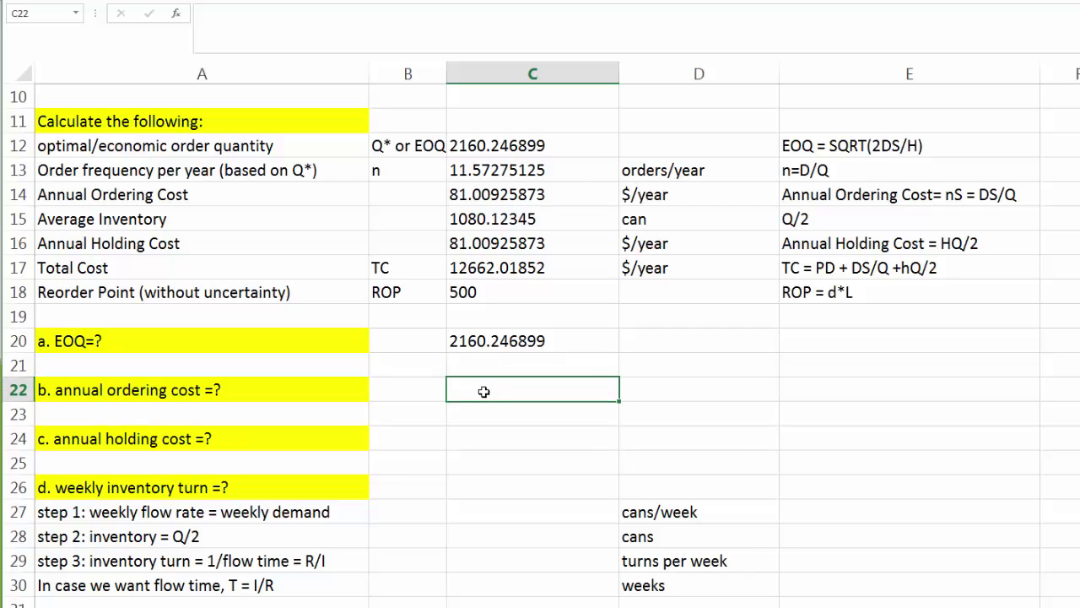
pyautogui.write('=')
pyautogui.click(483, 199)
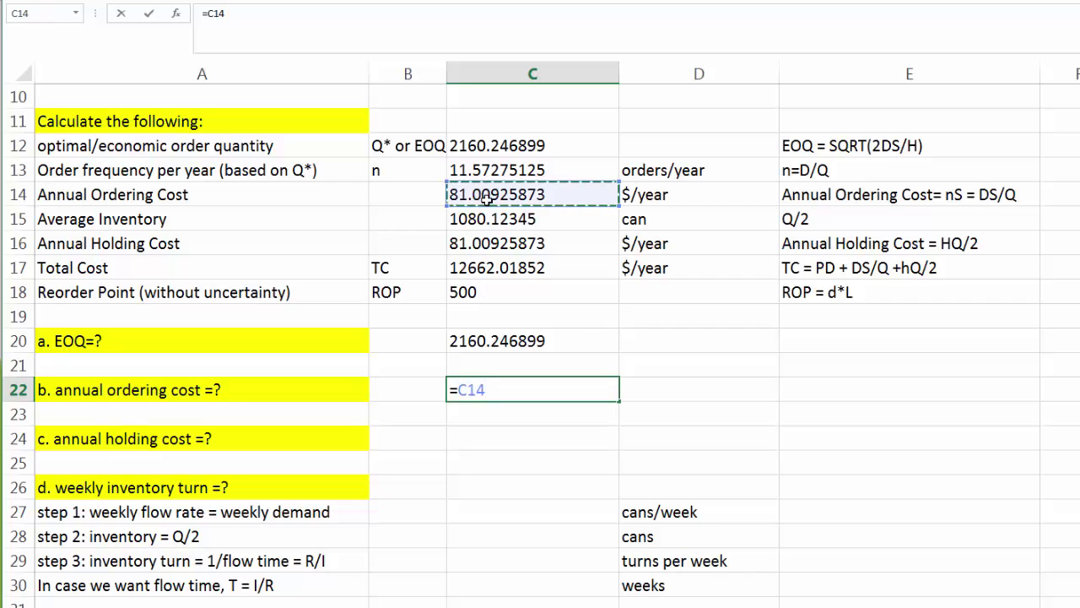
pyautogui.press('Return')
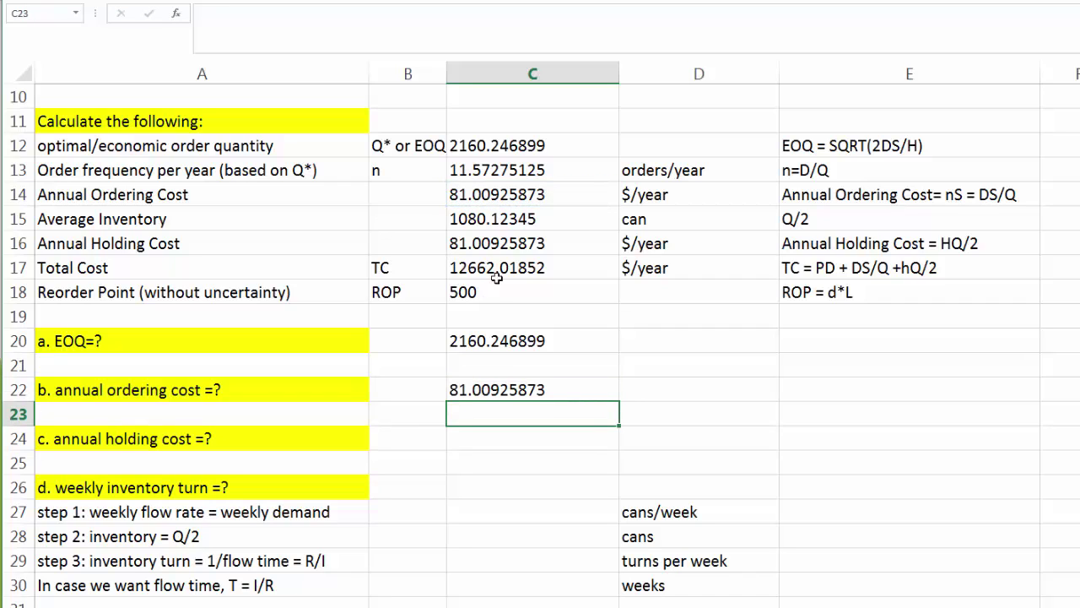
pyautogui.click(461, 444)
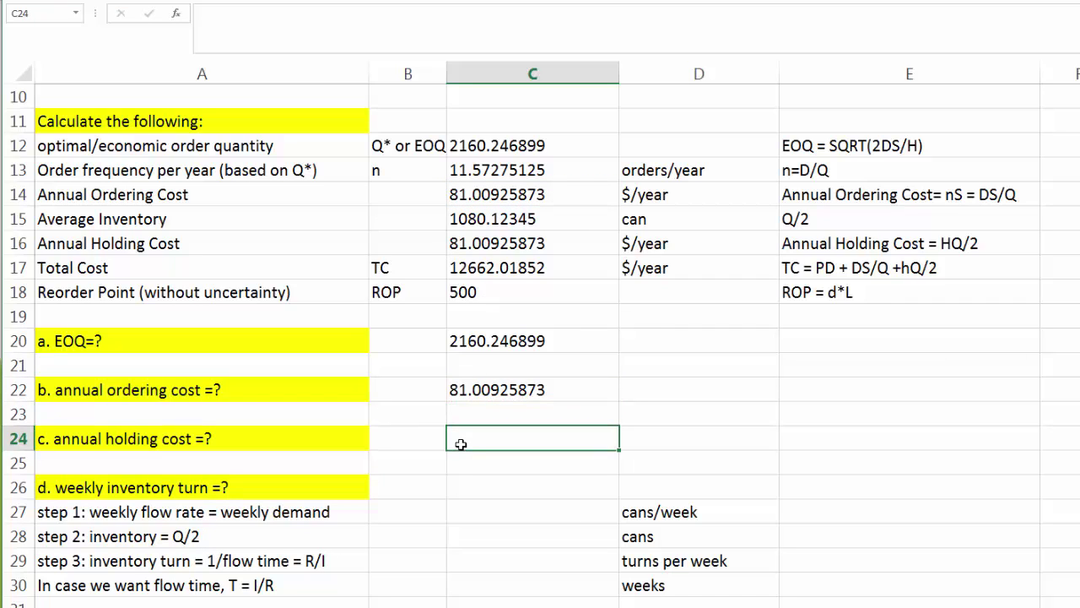
pyautogui.write('=')
pyautogui.click(482, 242)
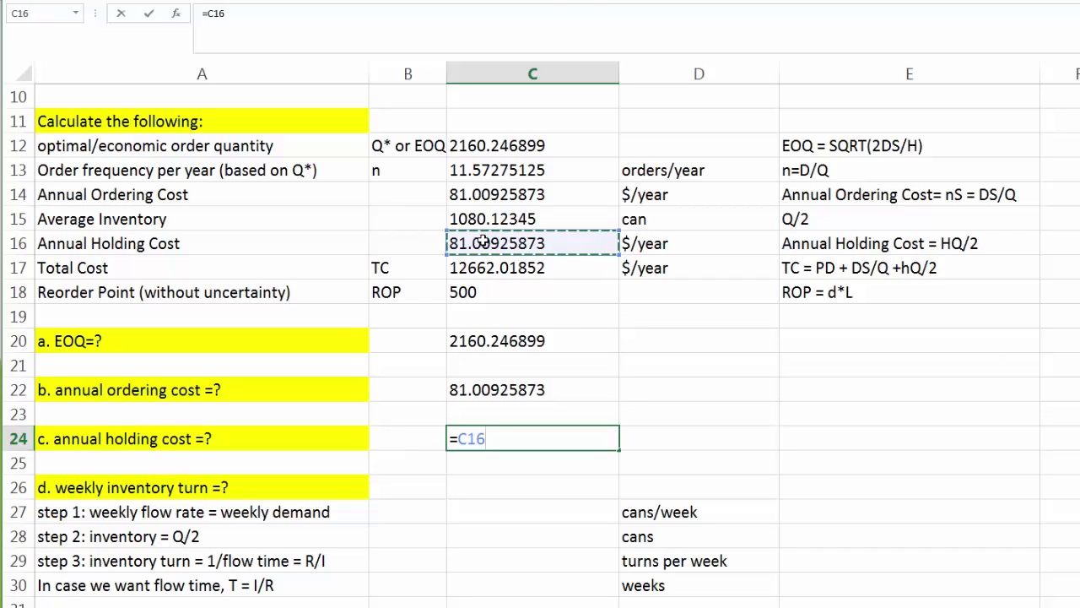
pyautogui.press('Return')
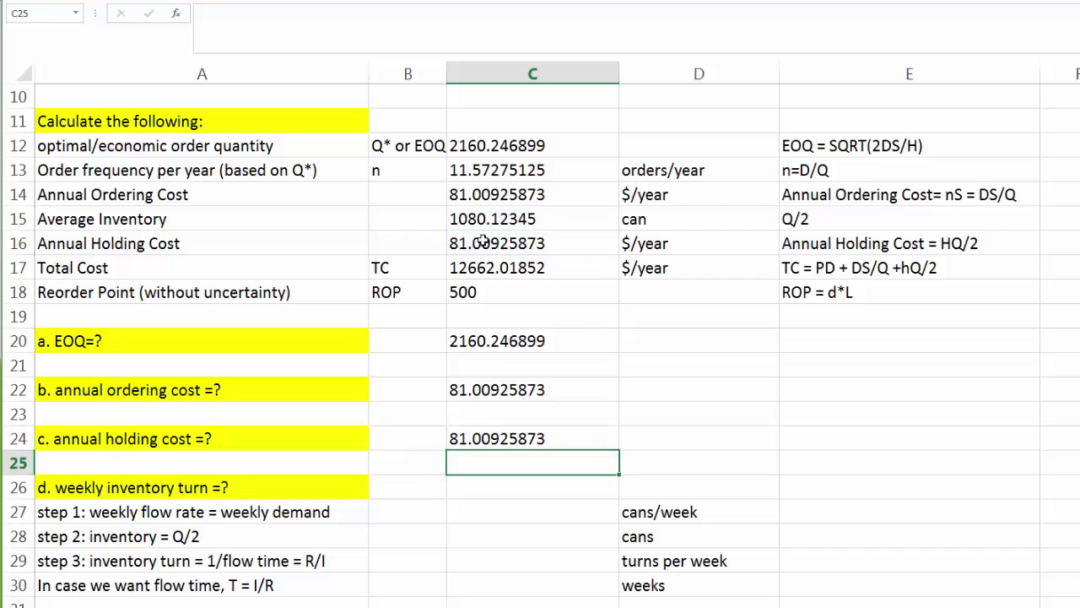
# Step: Set the weekly flow rate in C27 to =C3, the weekly demand of 500
pyautogui.click(490, 515)
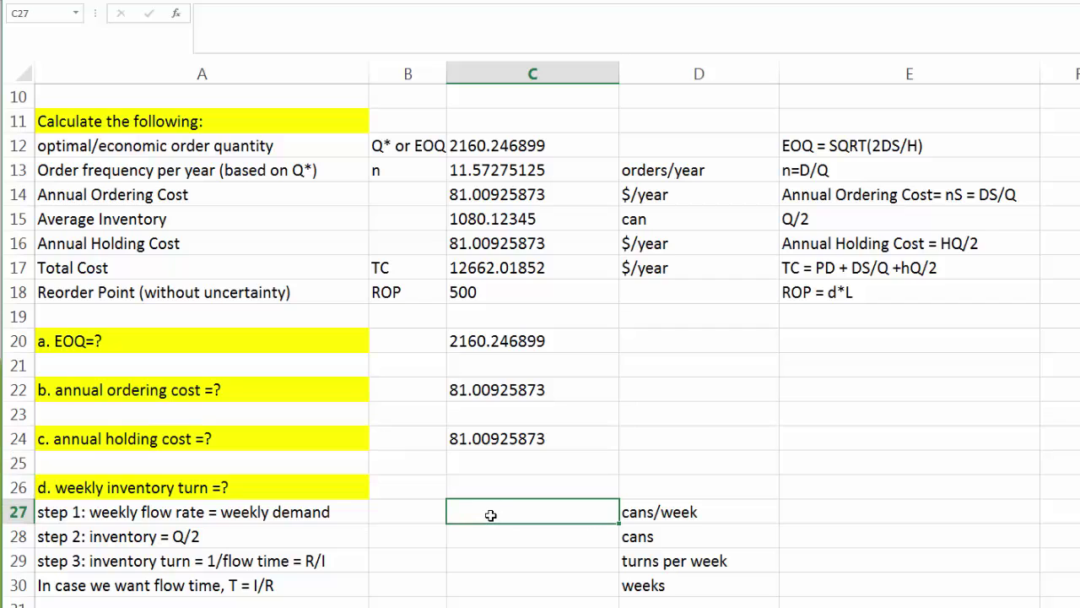
pyautogui.write('=')
pyautogui.scroll(3, 490, 515)
pyautogui.click(482, 145)
pyautogui.scroll(-3, 532, 287)
pyautogui.scroll(-1, 532, 287)
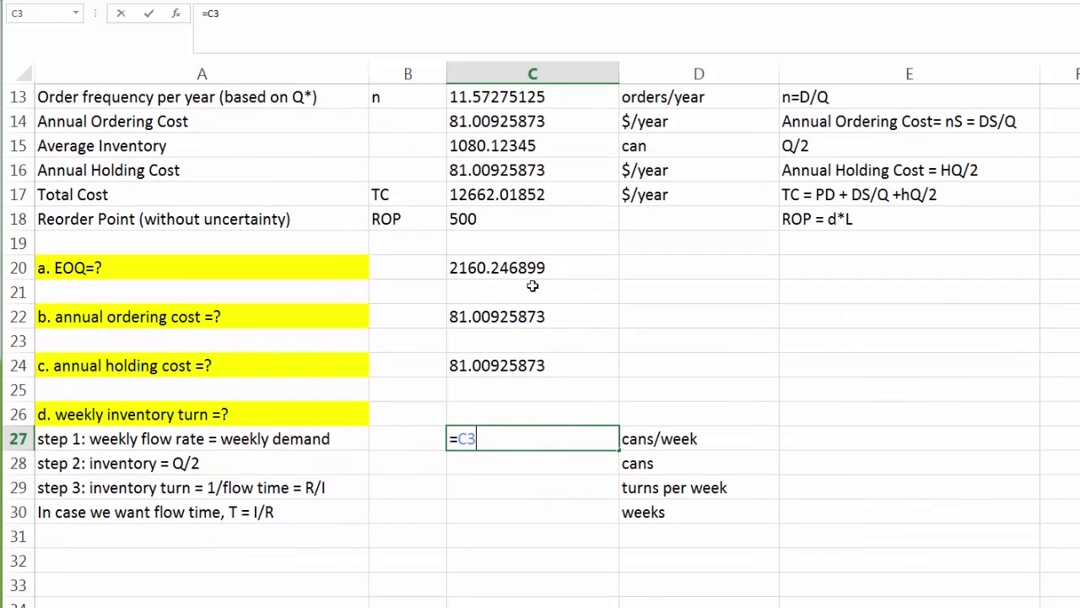
pyautogui.press('Return')
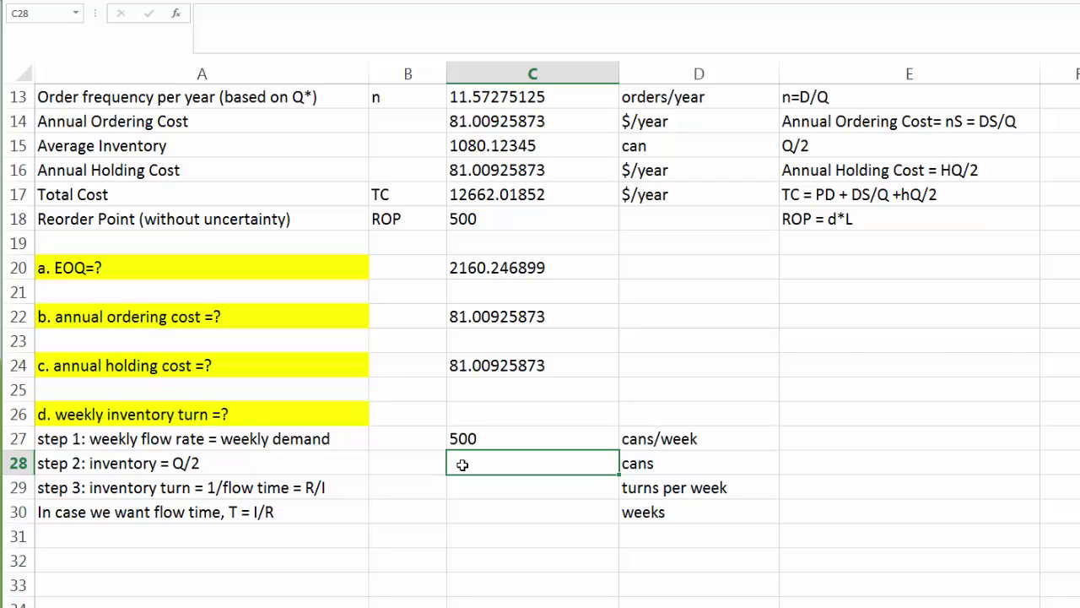
# Step: Set the inventory in C28 to =C15, the average inventory of 1080.12345
pyautogui.write('=')
pyautogui.click(497, 145)
pyautogui.press('Return')
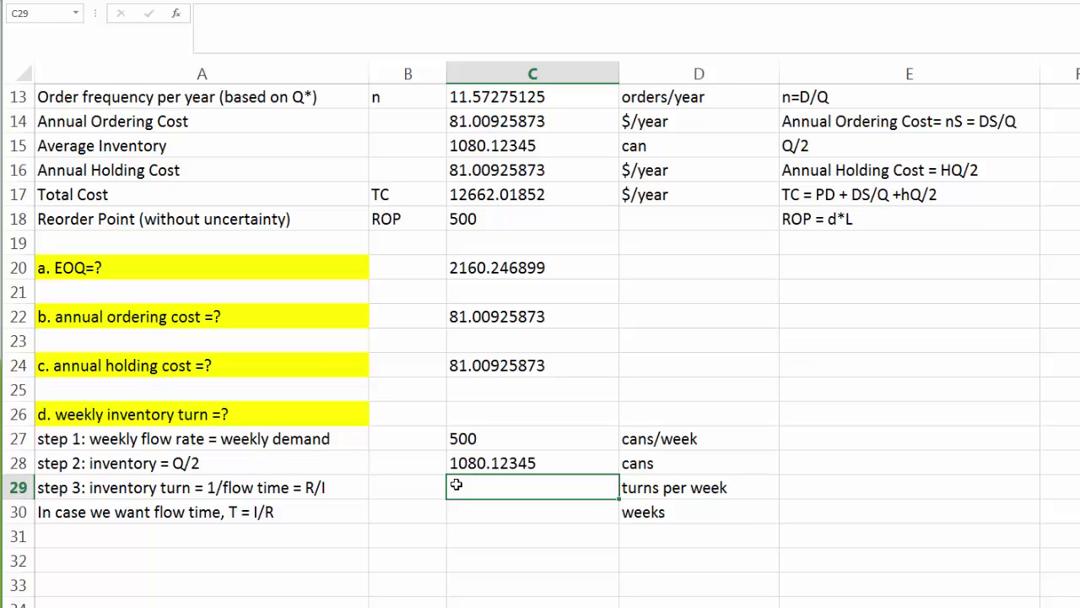
# Step: Compute the inventory turn in C29 as =C27/C28, giving 0.46291005
pyautogui.write('=')
pyautogui.click(497, 438)
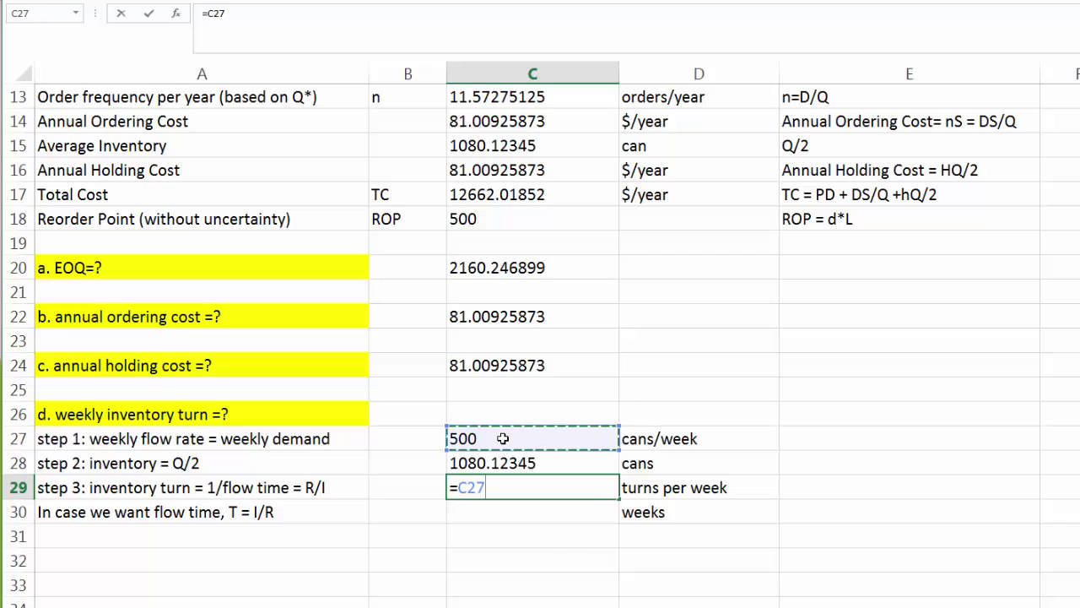
pyautogui.write('/')
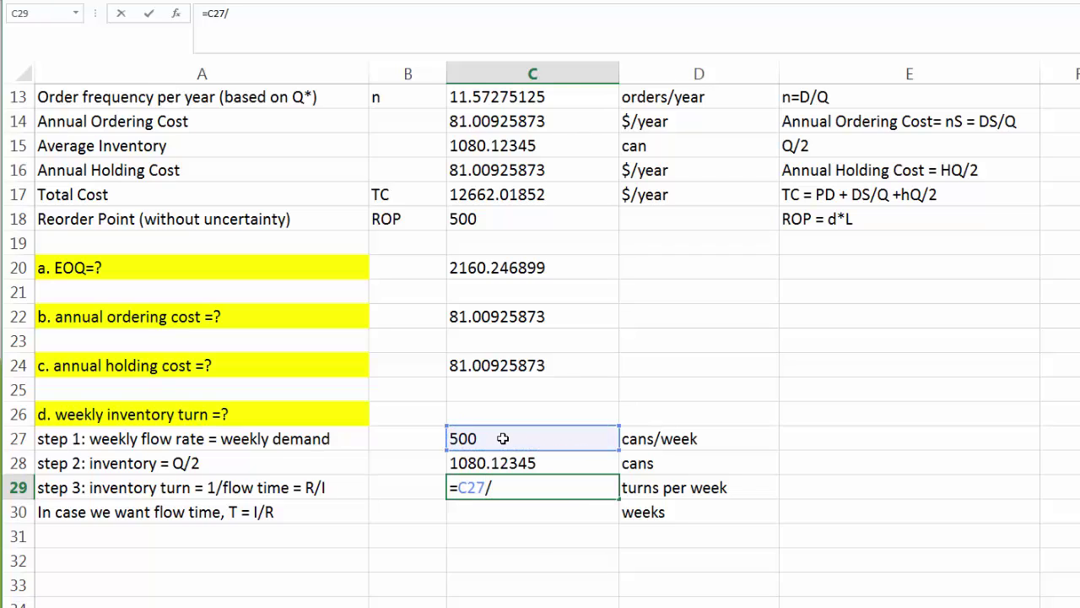
pyautogui.click(493, 462)
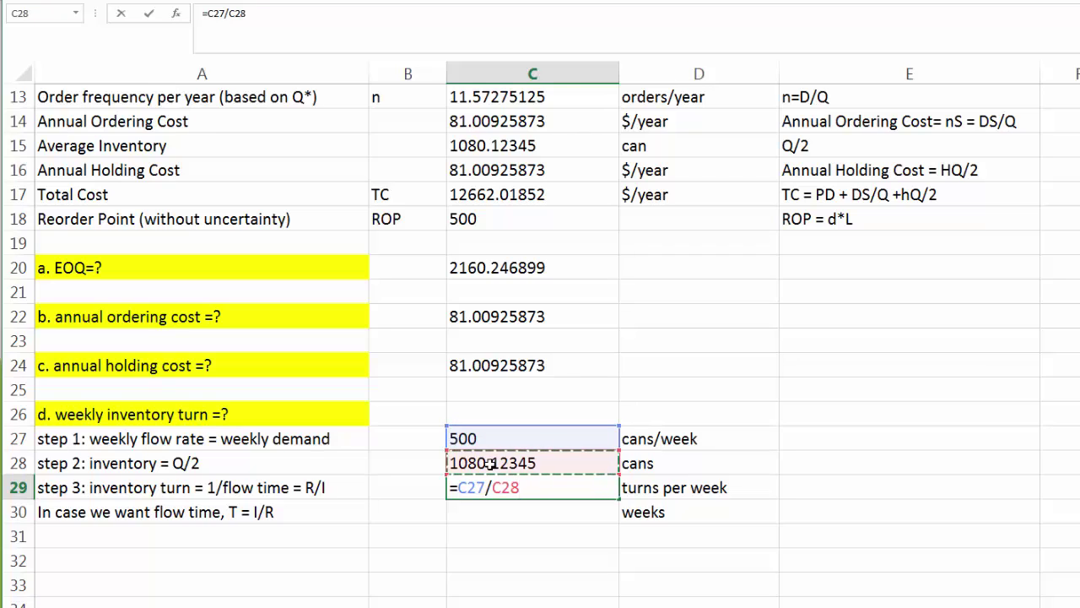
pyautogui.press('Return')
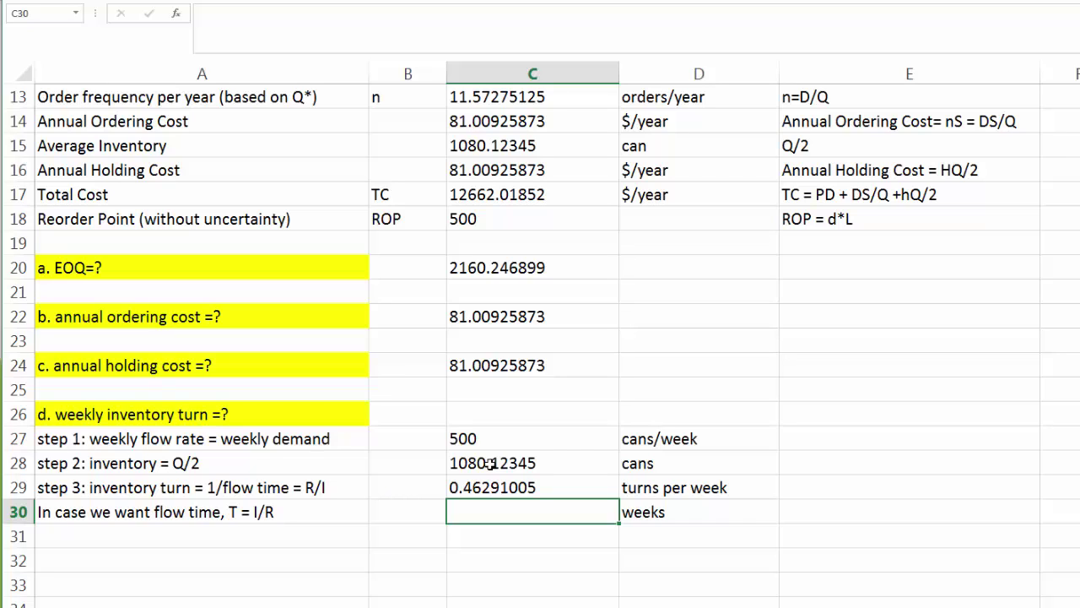
# Step: Compute the flow time in C30 as =C28/C27, giving 2.160246899 weeks
pyautogui.write('=')
pyautogui.click(474, 462)
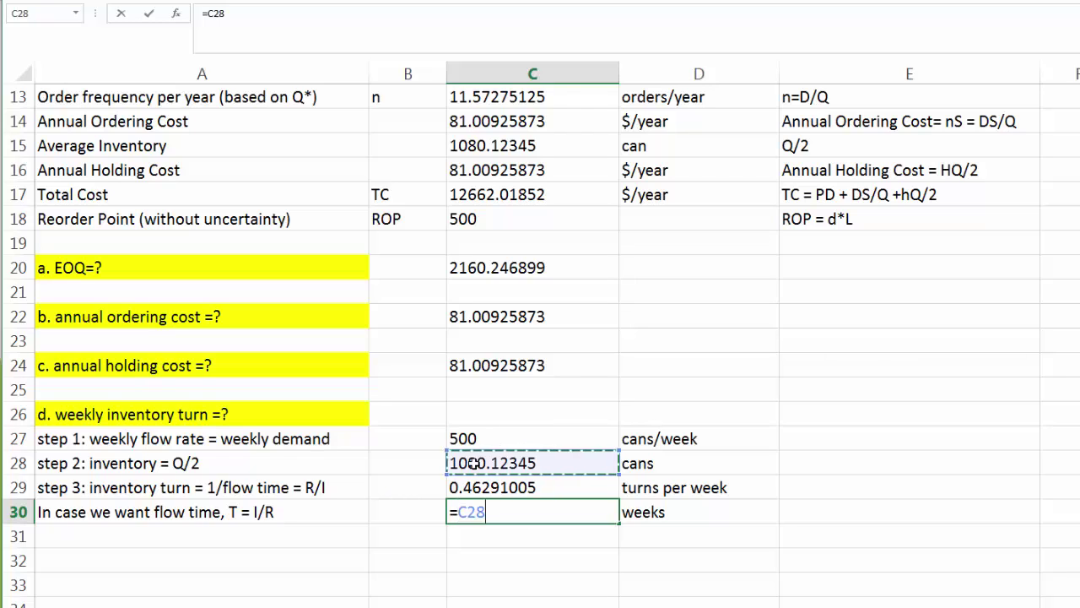
pyautogui.write('/')
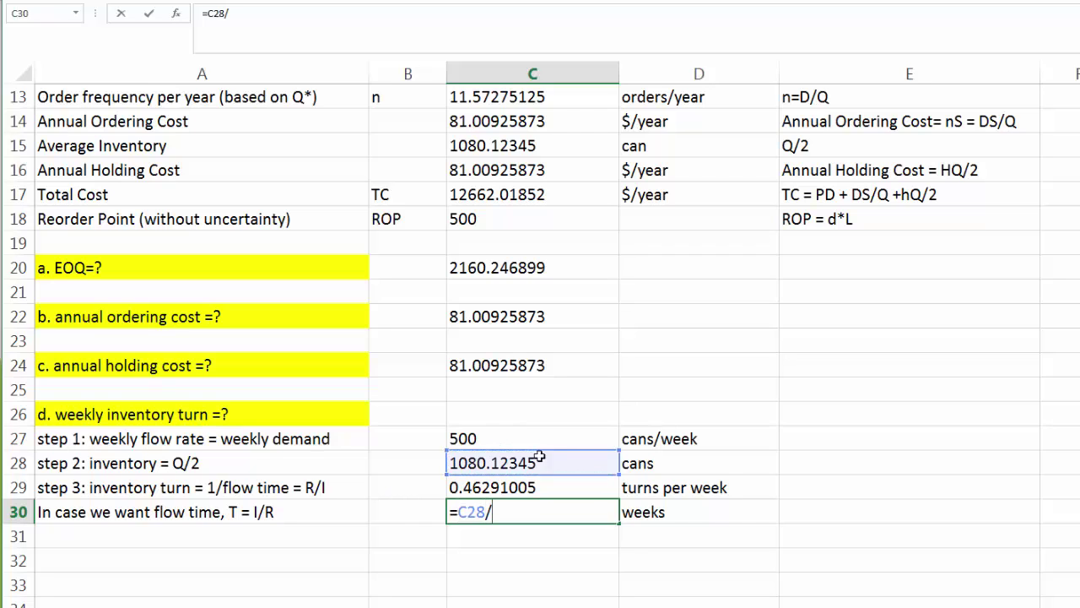
pyautogui.click(511, 440)
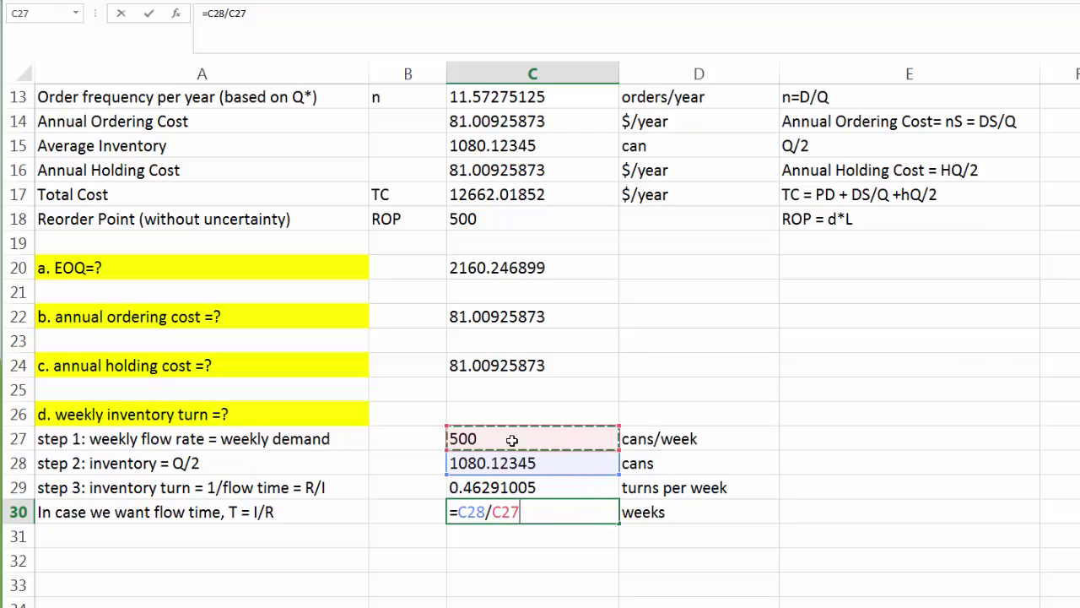
pyautogui.press('Return')
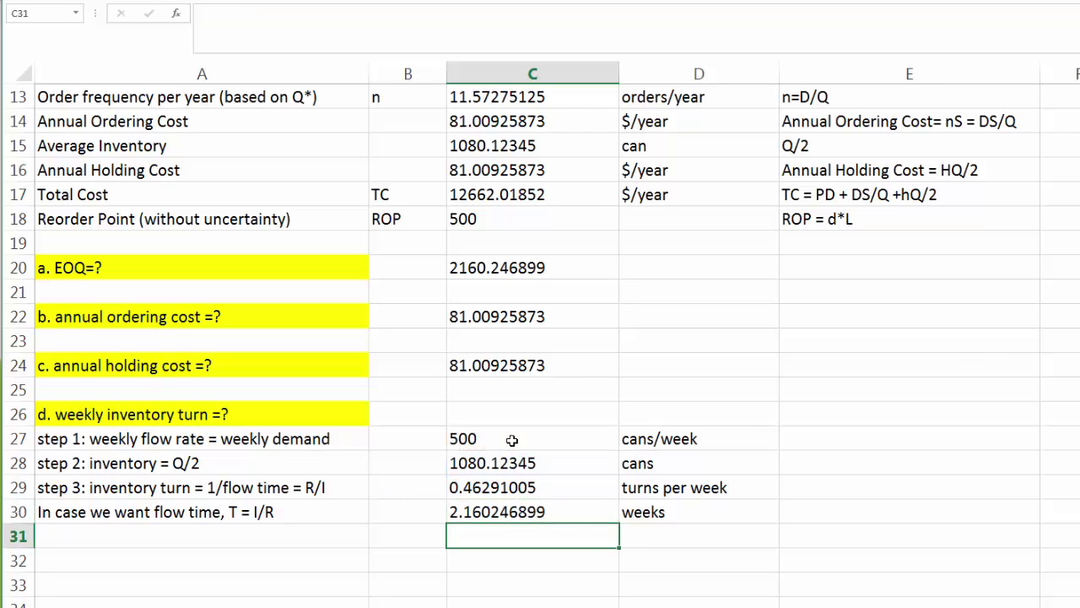